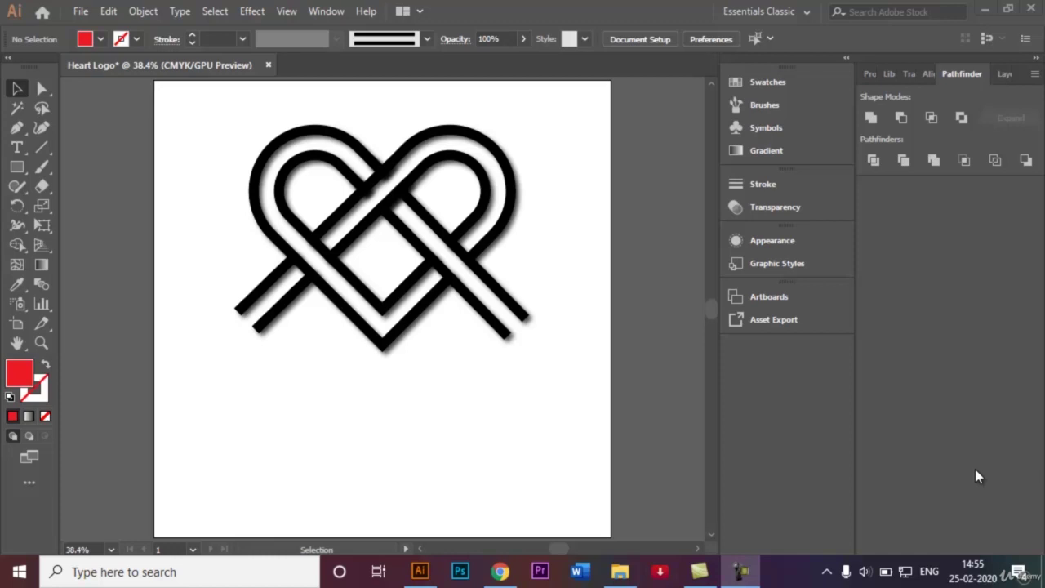
{"action": "left_click", "coordinate": [740, 572]}
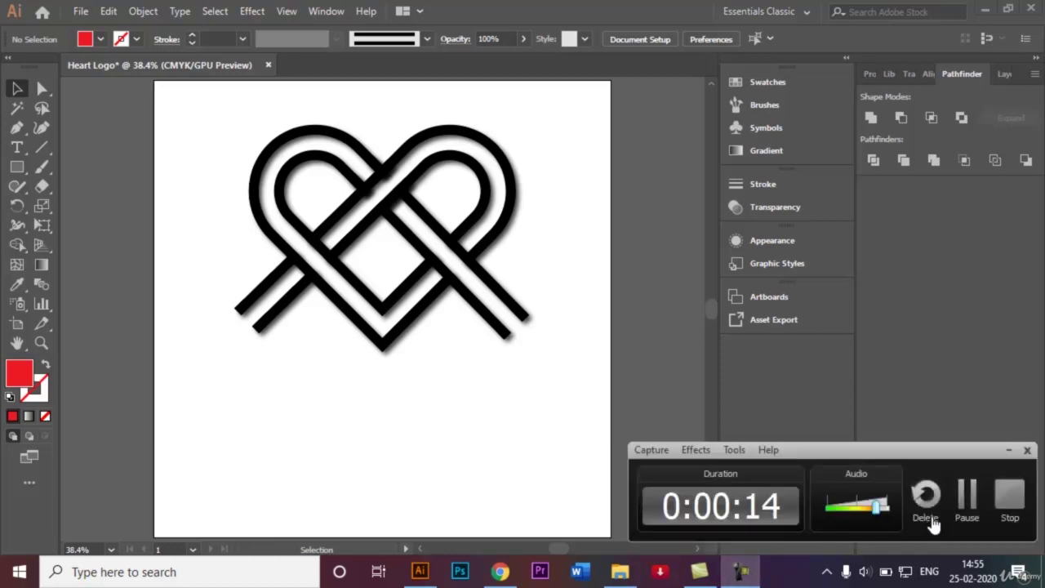
{"action": "left_click", "coordinate": [961, 503]}
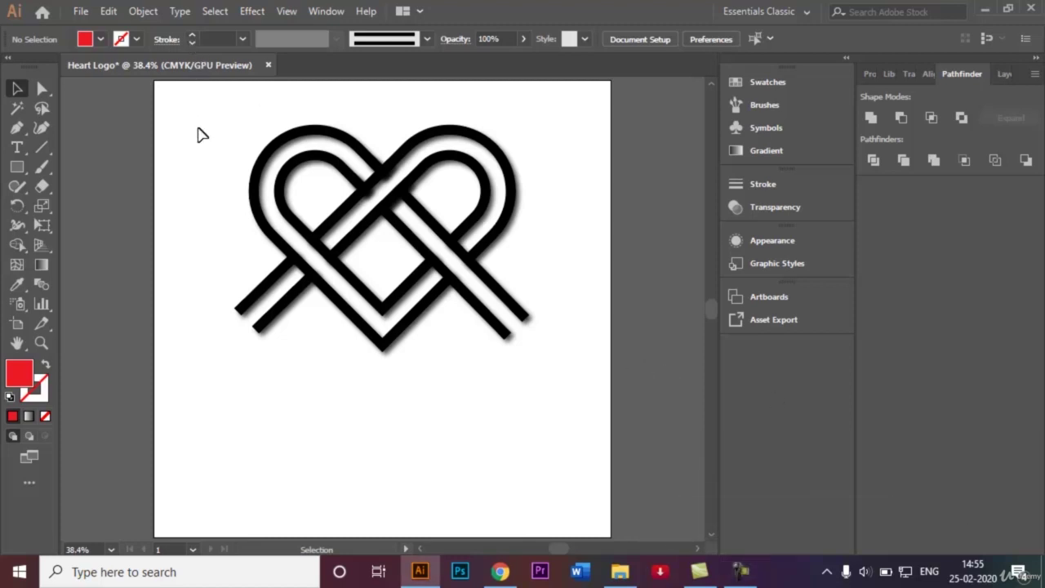
Step: Create a 1000 x 1000 px document named "Heart shaped logo" and fit its artboard in the window
{"action": "left_click", "coordinate": [83, 13]}
{"action": "left_click", "coordinate": [98, 31]}
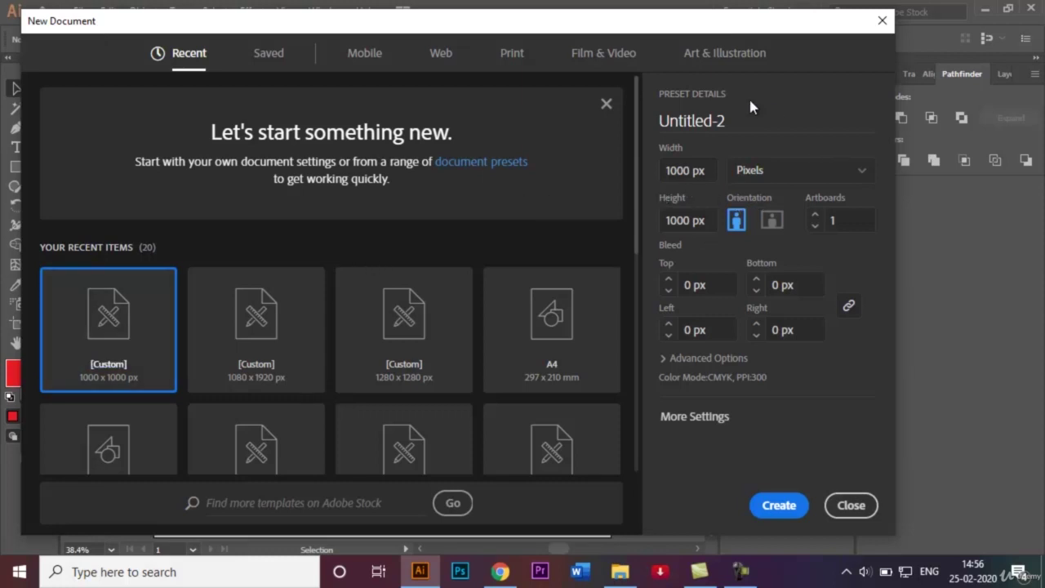
{"action": "left_click_drag", "start_coordinate": [721, 121], "coordinate": [635, 126]}
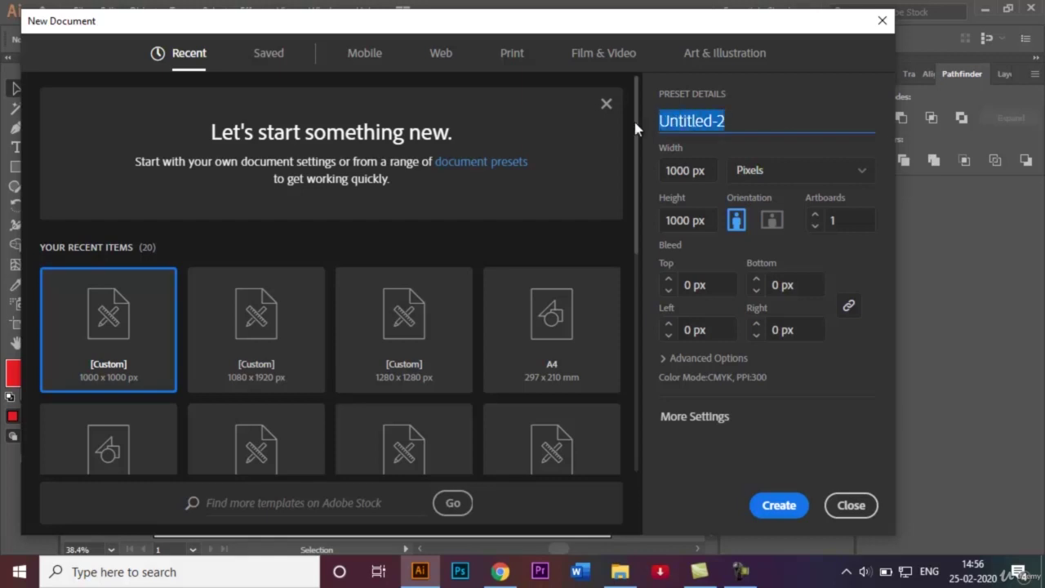
{"action": "key", "text": "BackSpace"}
{"action": "type", "text": "H"}
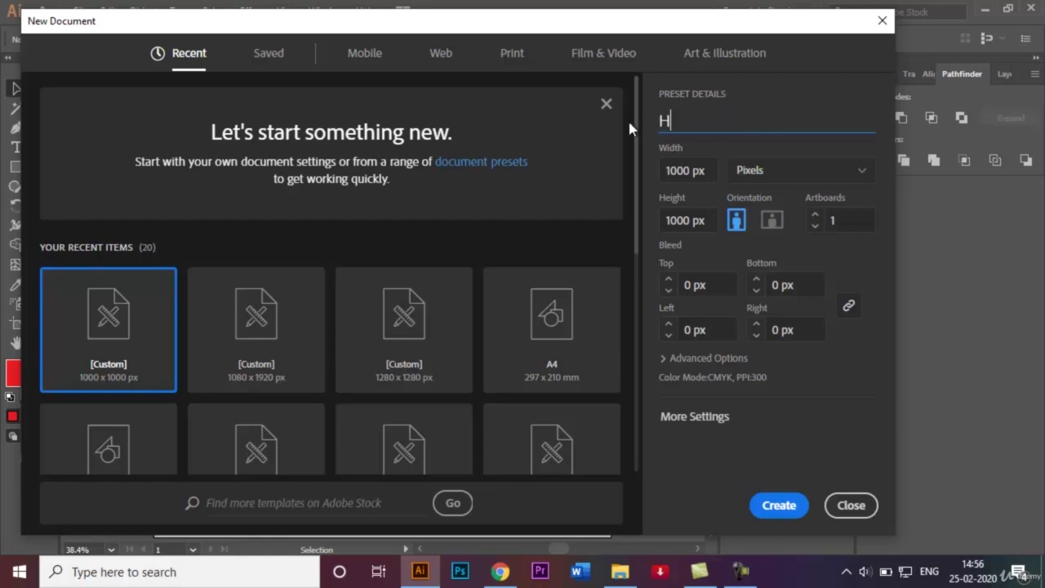
{"action": "type", "text": "eart shp"}
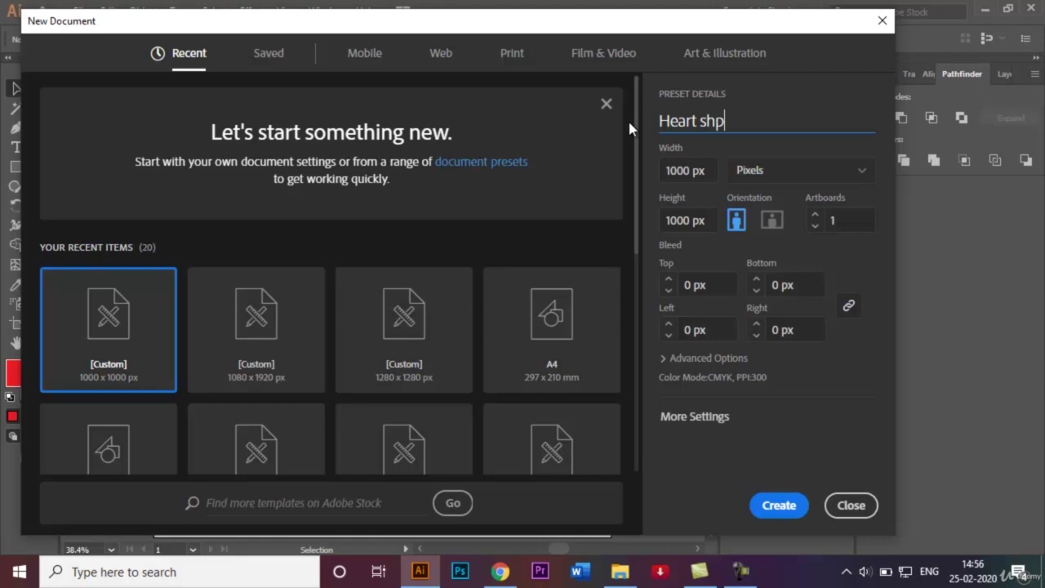
{"action": "key", "text": "BackSpace"}
{"action": "type", "text": "aped loh"}
{"action": "key", "text": "BackSpace"}
{"action": "type", "text": "go"}
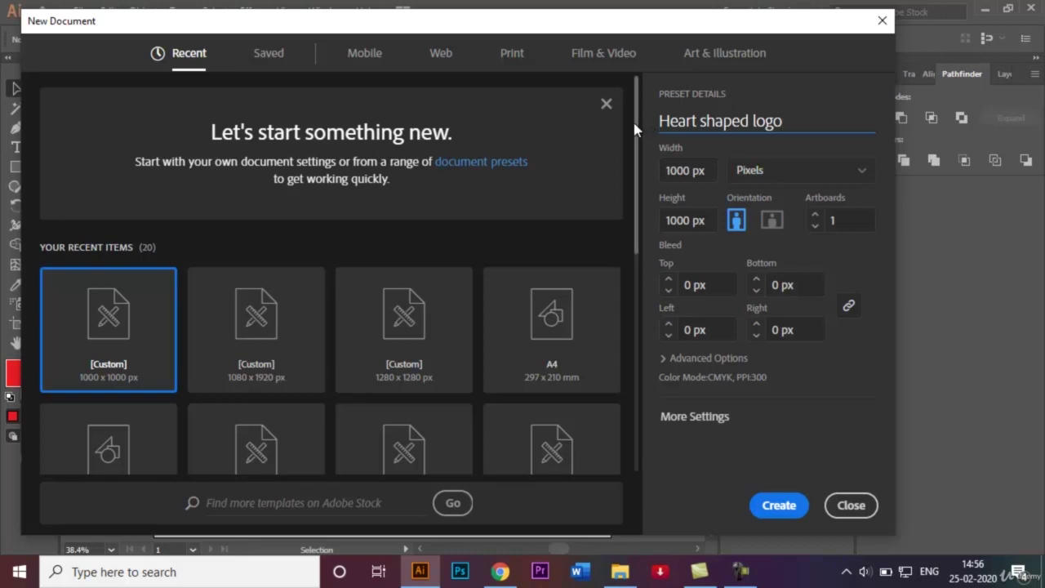
{"action": "mouse_move", "coordinate": [634, 131]}
{"action": "left_mouse_down"}
{"action": "mouse_move", "coordinate": [639, 182]}
{"action": "mouse_move", "coordinate": [637, 131]}
{"action": "left_mouse_up"}
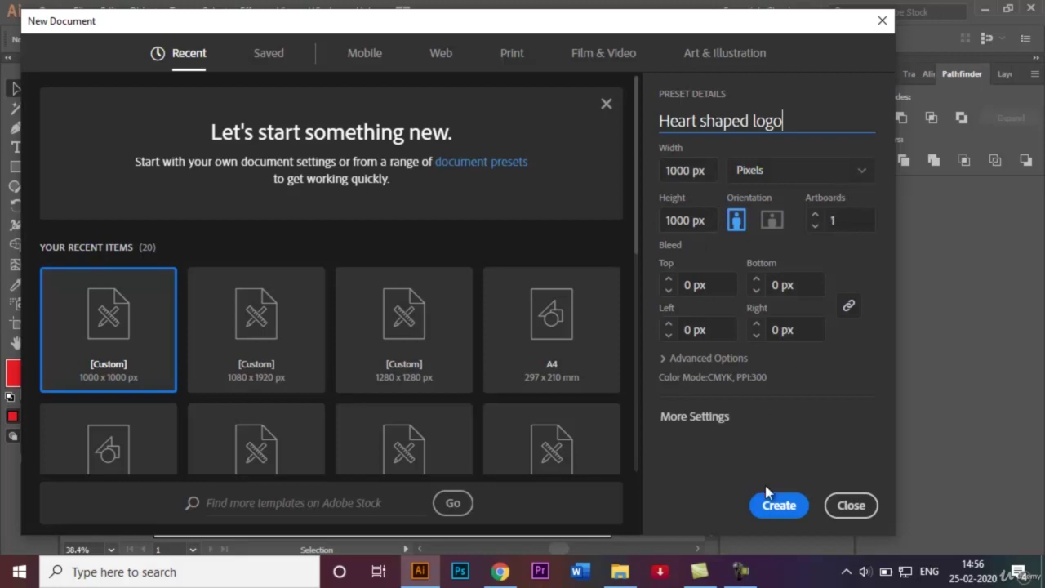
{"action": "left_click", "coordinate": [778, 506]}
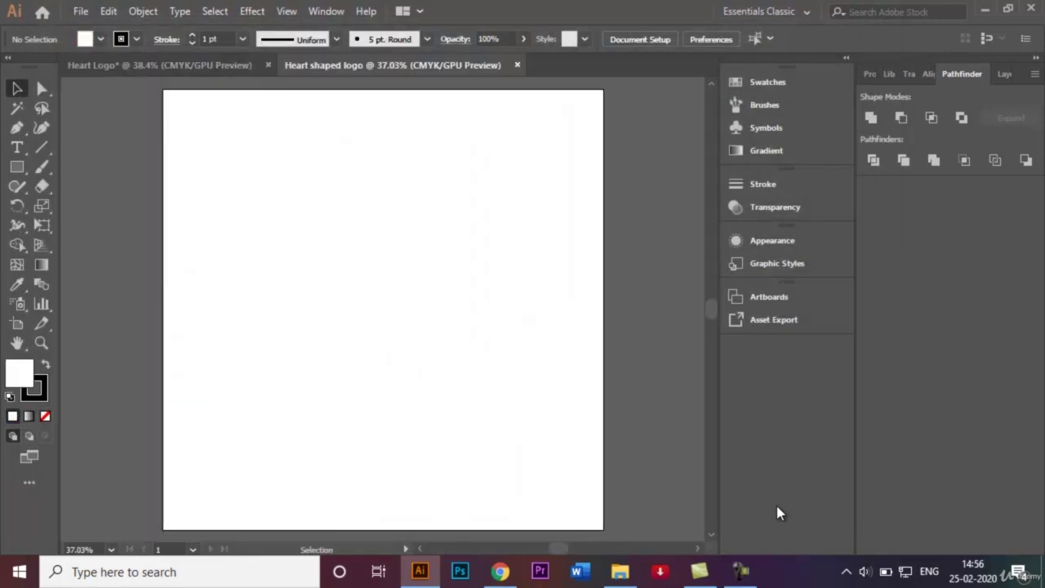
{"action": "key", "text": "ctrl+0"}
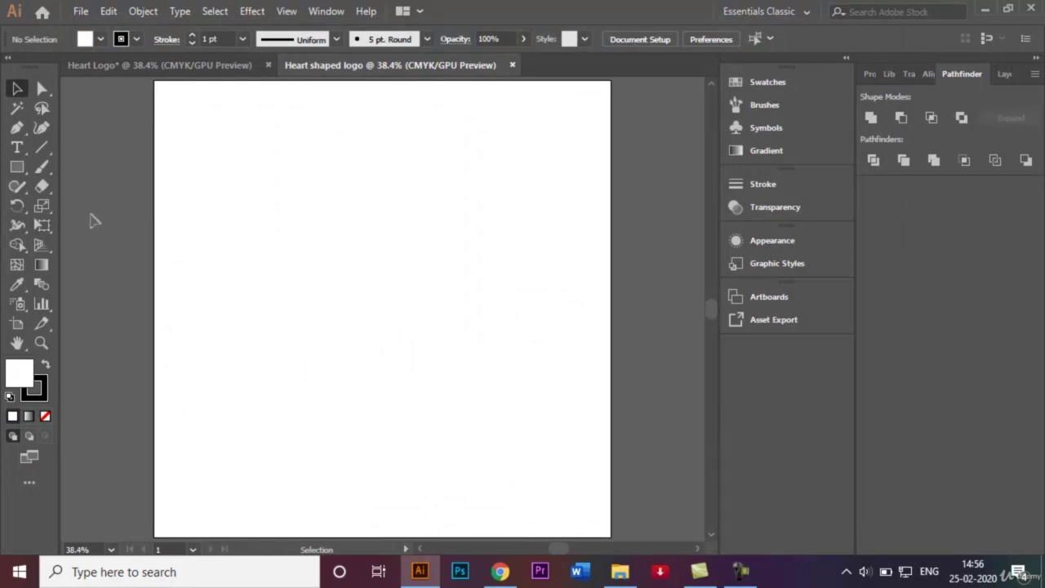
Step: Draw a wide horizontal rectangle with black fill and no stroke in the artboard's upper middle, and round its corners fully into a pill
{"action": "left_click", "coordinate": [17, 168]}
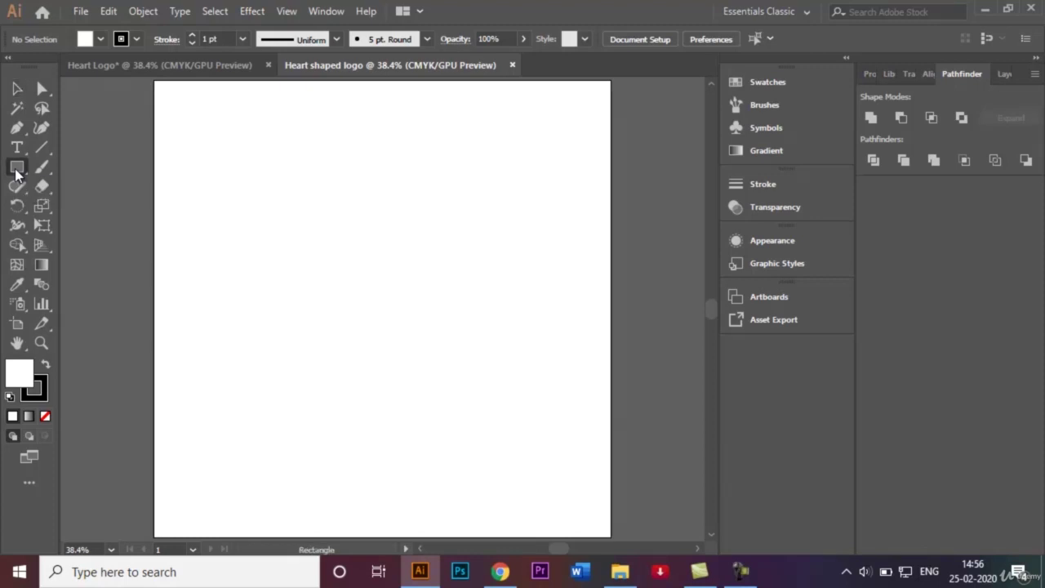
{"action": "left_click", "coordinate": [137, 39]}
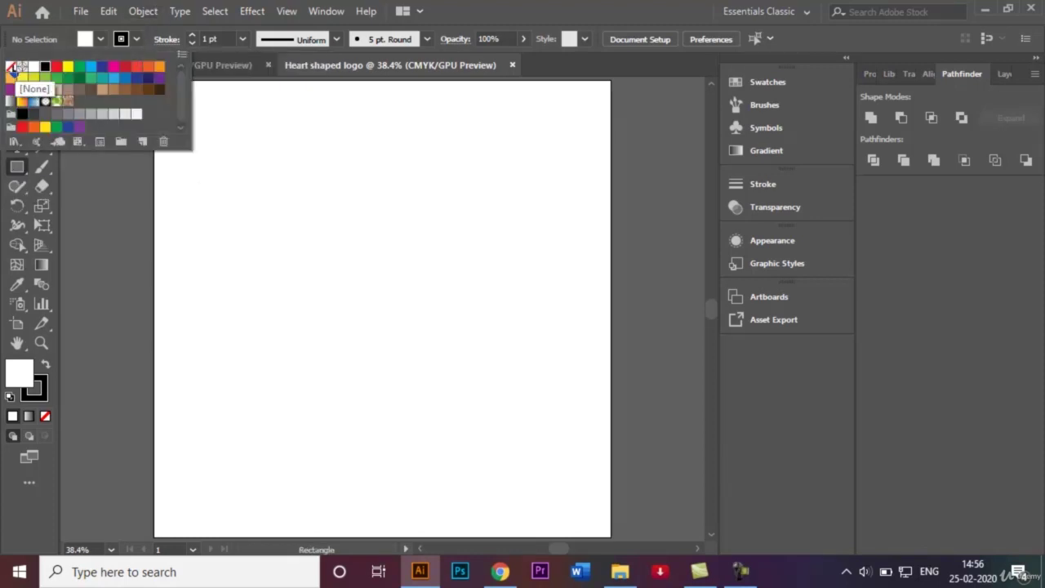
{"action": "left_click", "coordinate": [12, 71]}
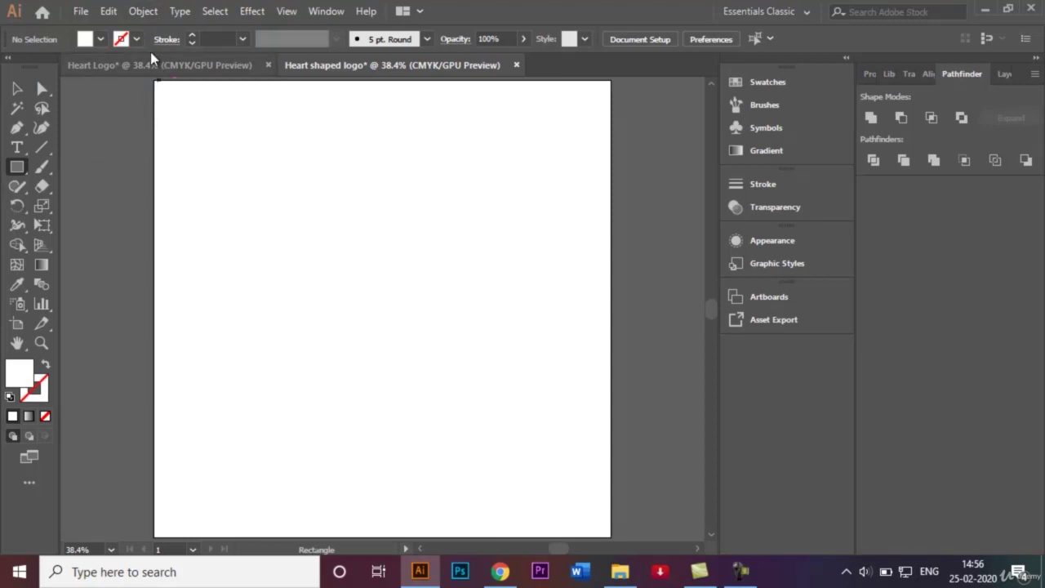
{"action": "left_click", "coordinate": [101, 39]}
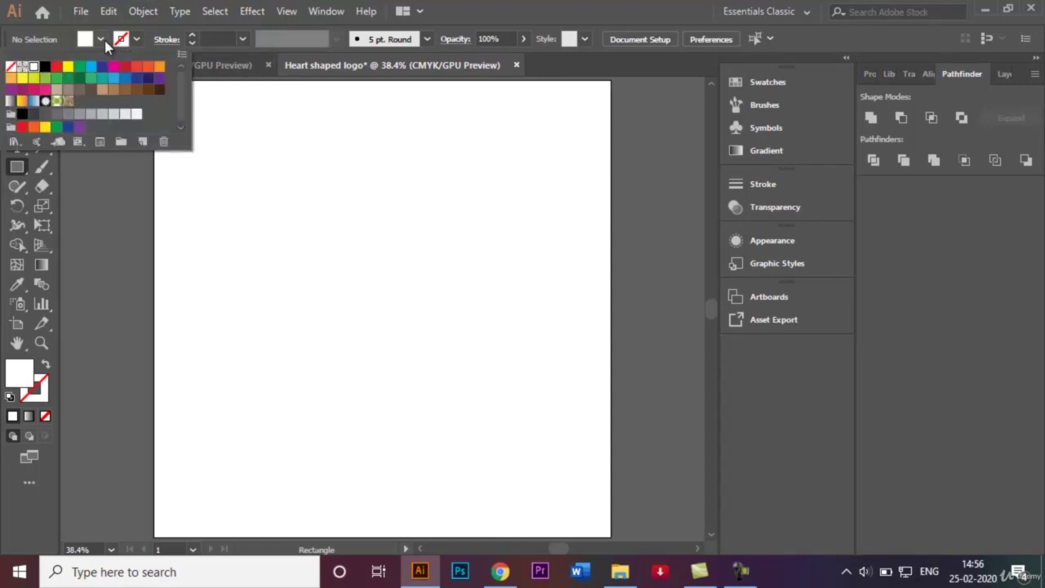
{"action": "left_click", "coordinate": [45, 70]}
{"action": "left_click", "coordinate": [296, 270]}
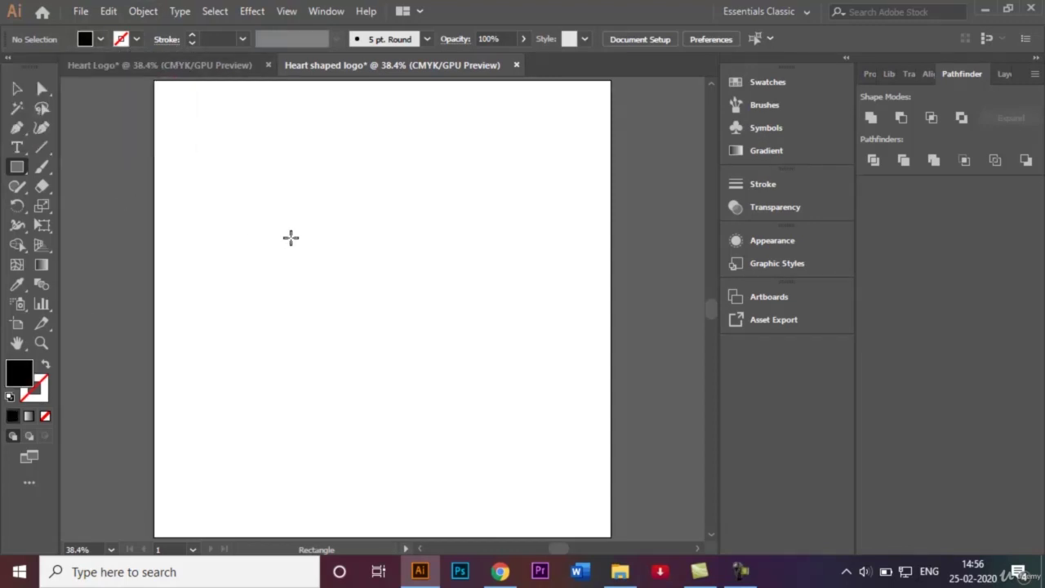
{"action": "left_click_drag", "start_coordinate": [295, 226], "coordinate": [493, 285]}
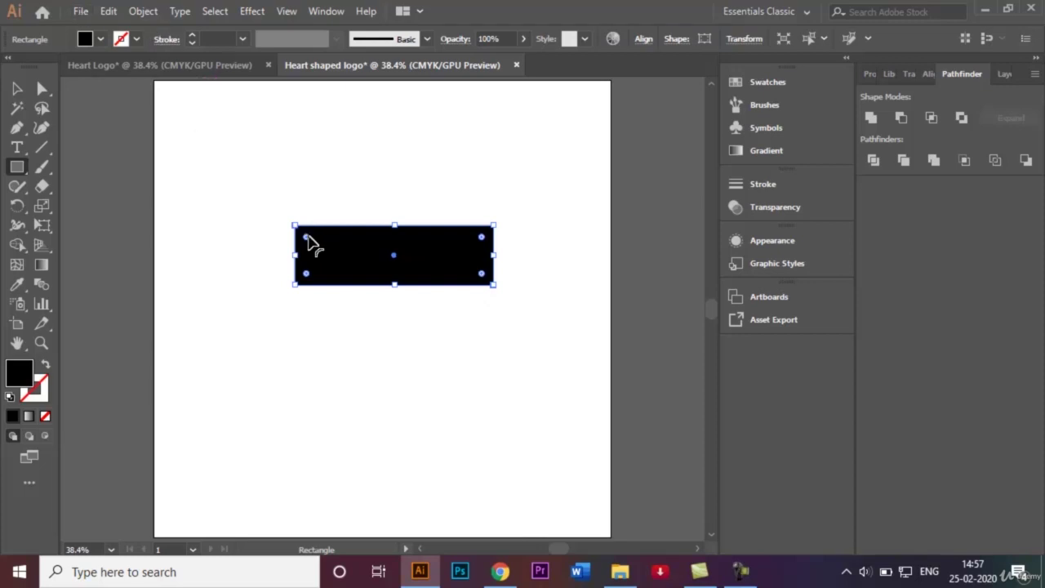
{"action": "left_click_drag", "start_coordinate": [306, 237], "coordinate": [356, 255]}
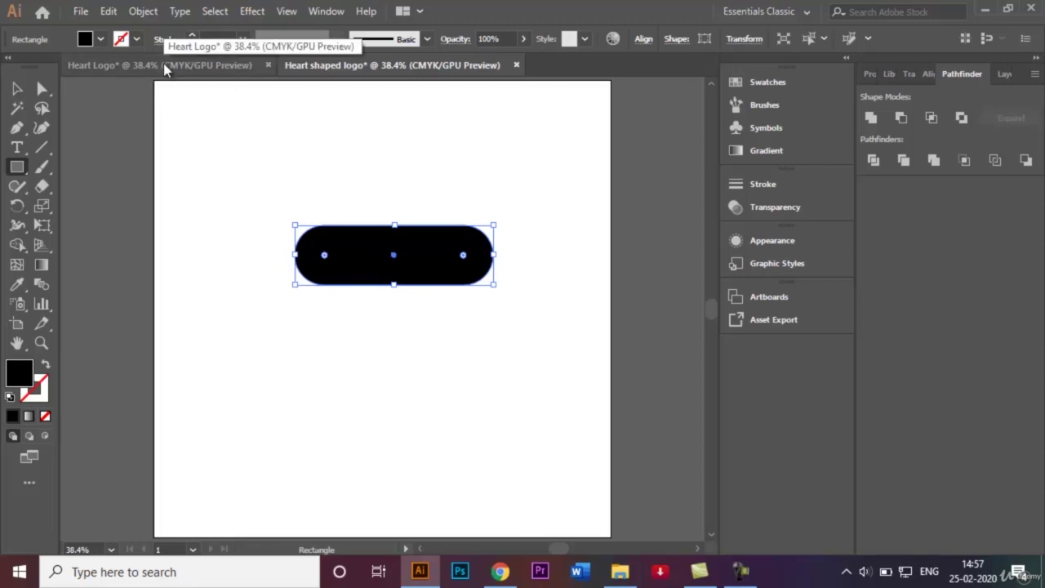
Step: Copy the pill, paste it in front, and rotate the copy upright to form a plus shape
{"action": "left_click", "coordinate": [109, 11]}
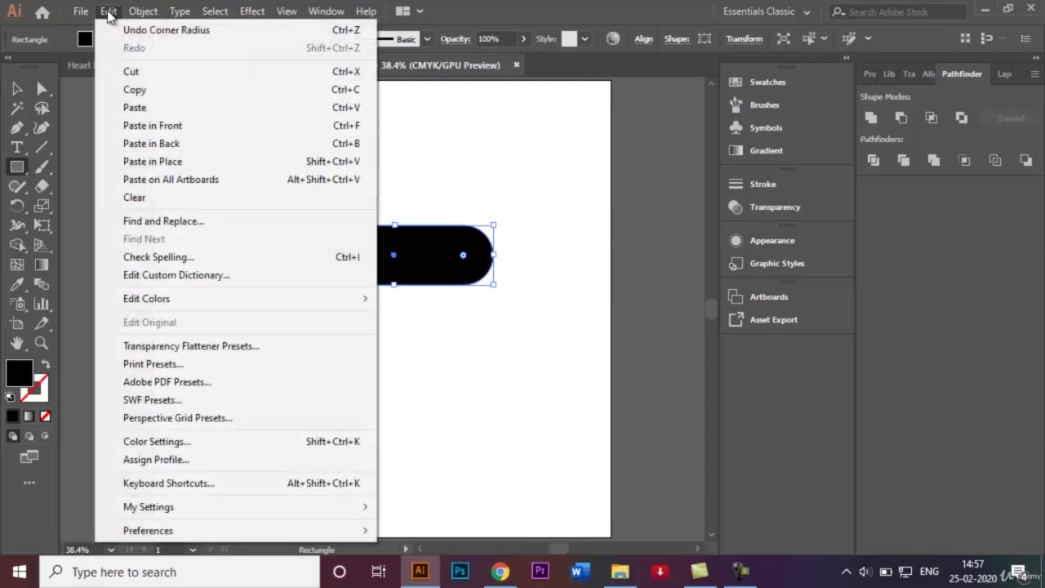
{"action": "left_click", "coordinate": [152, 96]}
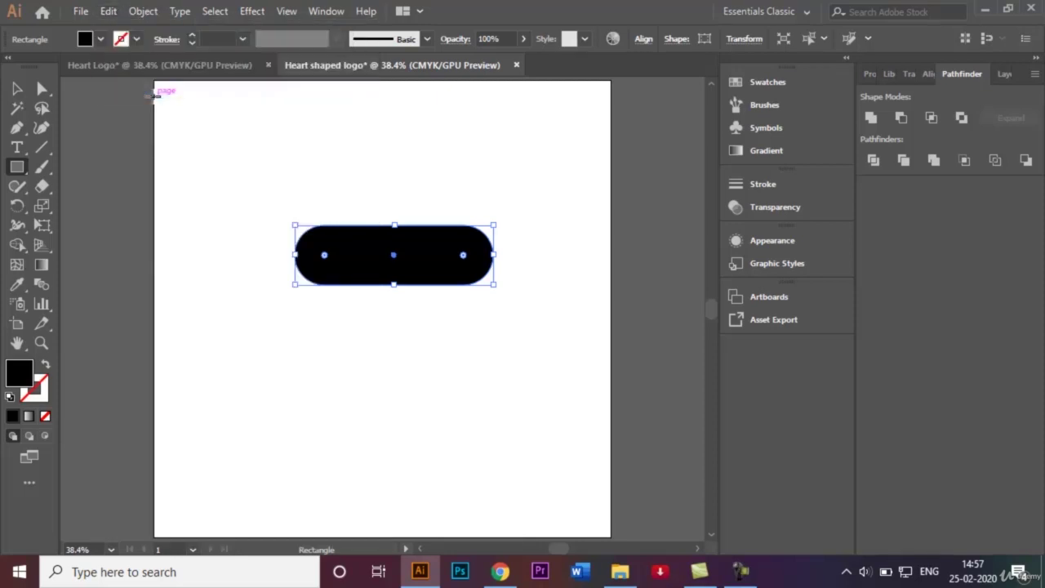
{"action": "left_click", "coordinate": [112, 11]}
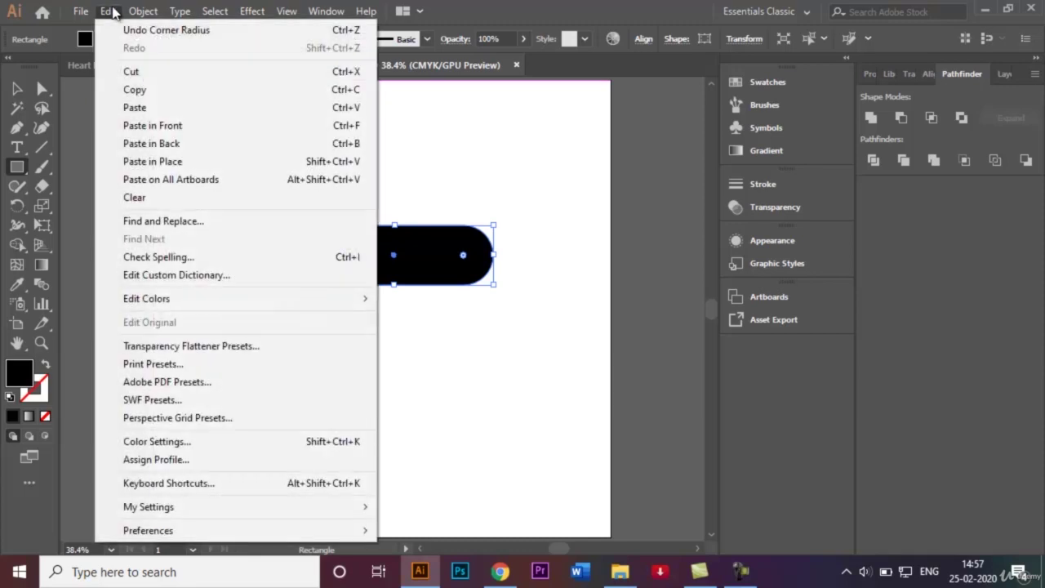
{"action": "left_click", "coordinate": [163, 125]}
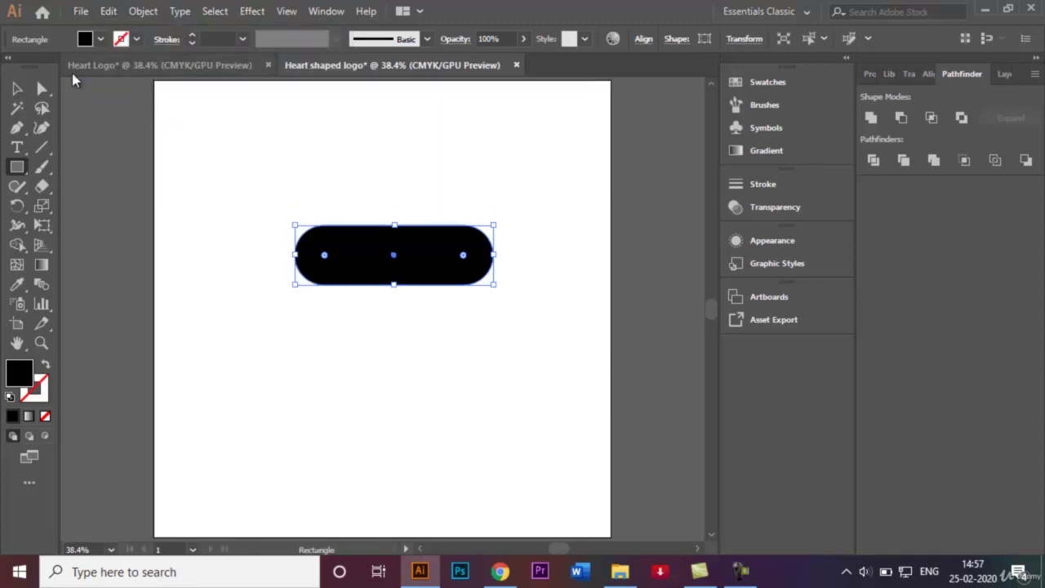
{"action": "left_click", "coordinate": [14, 89]}
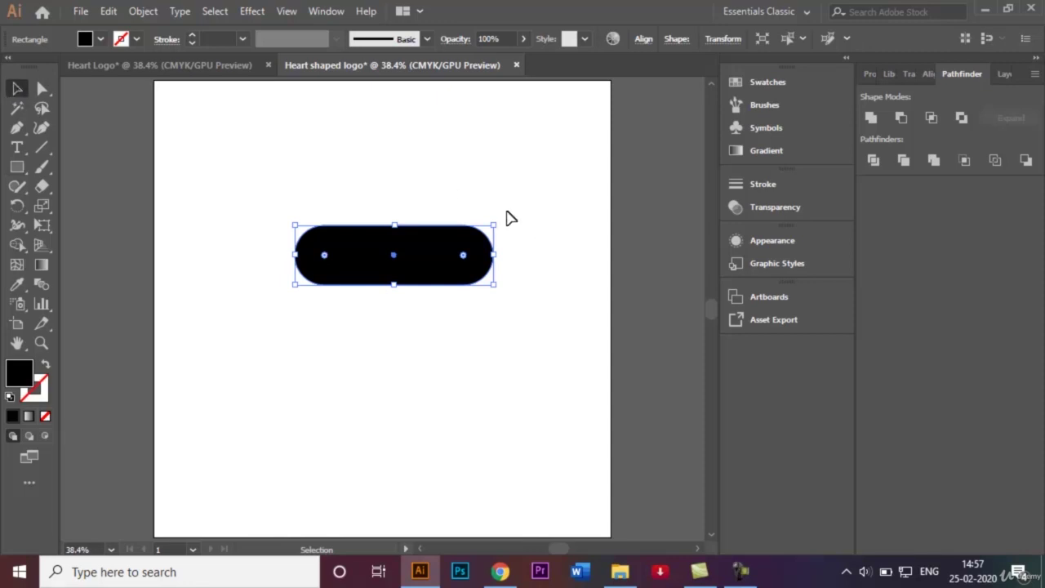
{"action": "left_click_drag", "start_coordinate": [494, 218], "coordinate": [359, 137]}
{"action": "left_click", "coordinate": [536, 184]}
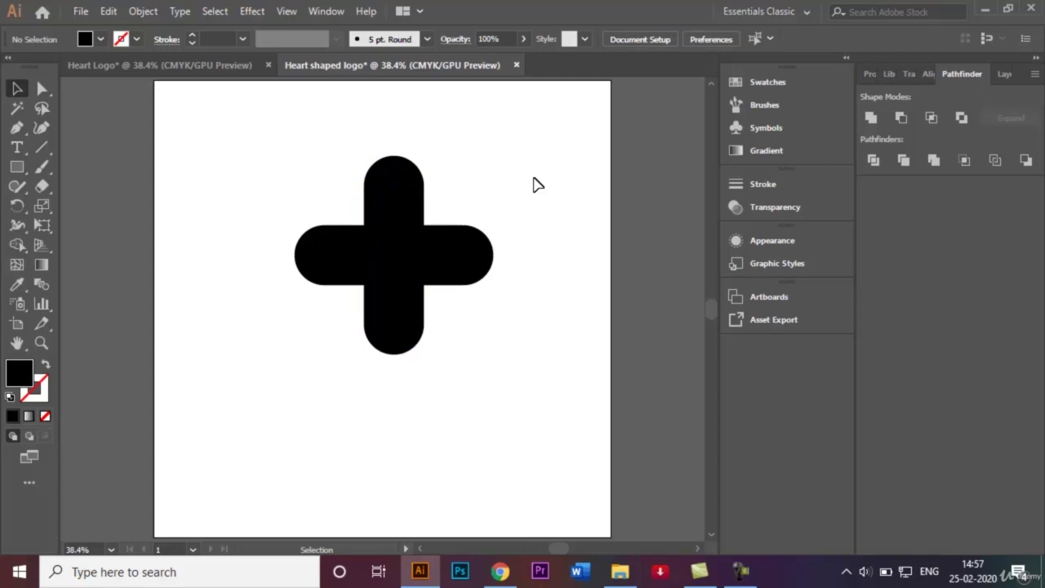
Step: Rotate both crossed pills together by 45° to form an X
{"action": "left_click_drag", "start_coordinate": [214, 137], "coordinate": [525, 373]}
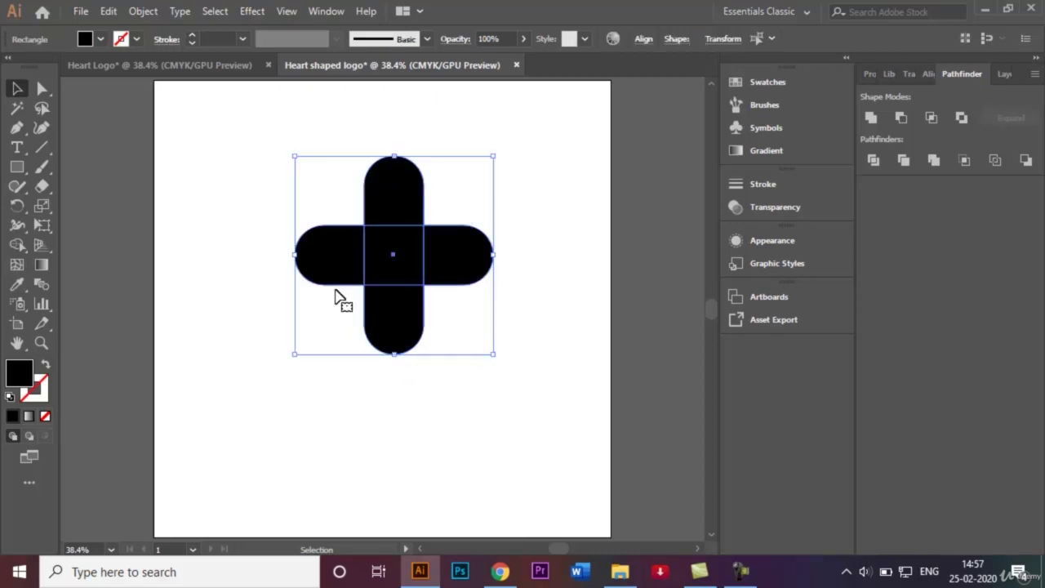
{"action": "left_click", "coordinate": [20, 211]}
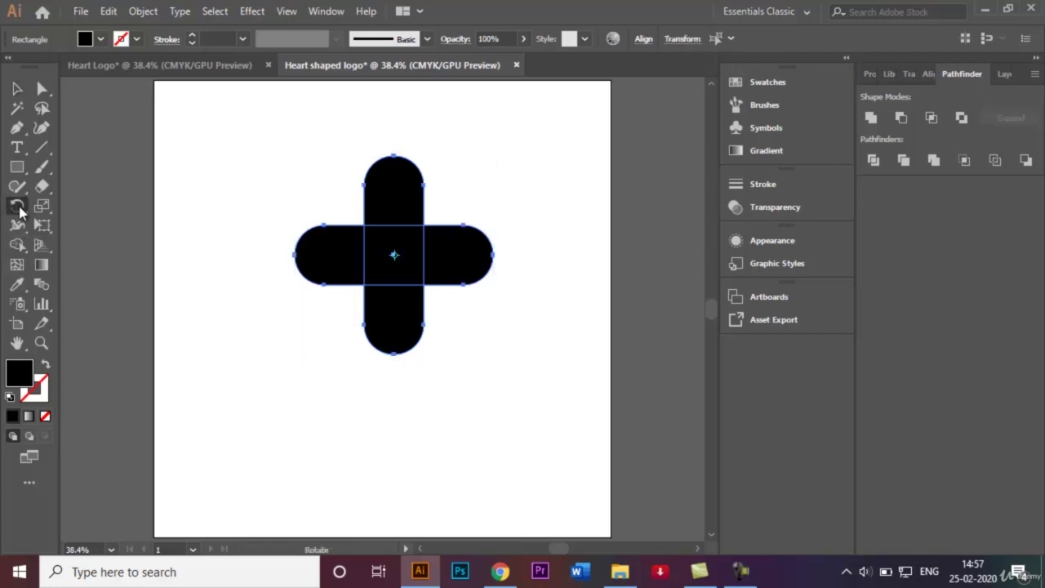
{"action": "double_click", "coordinate": [20, 211]}
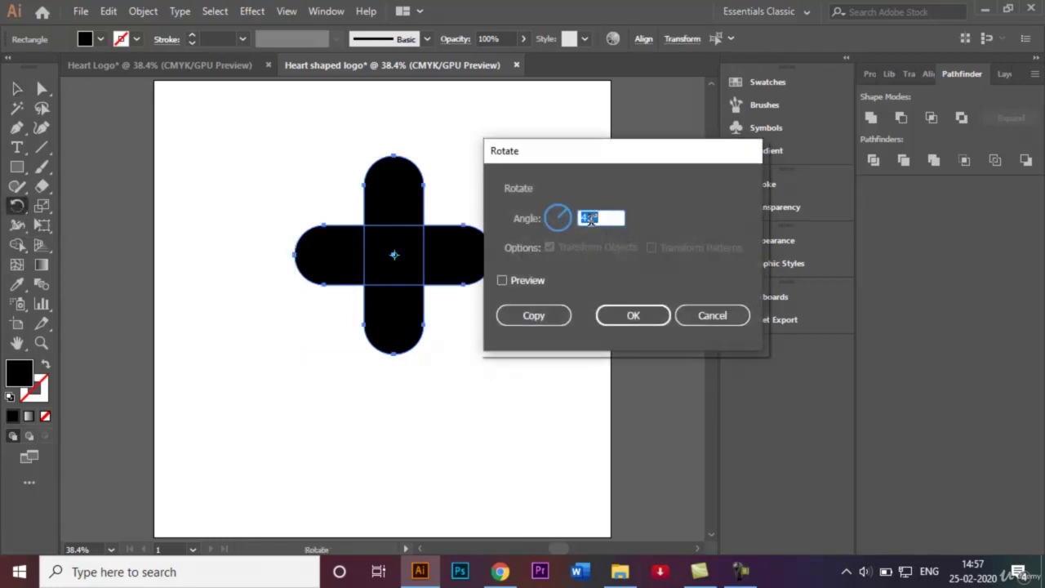
{"action": "left_click", "coordinate": [618, 318]}
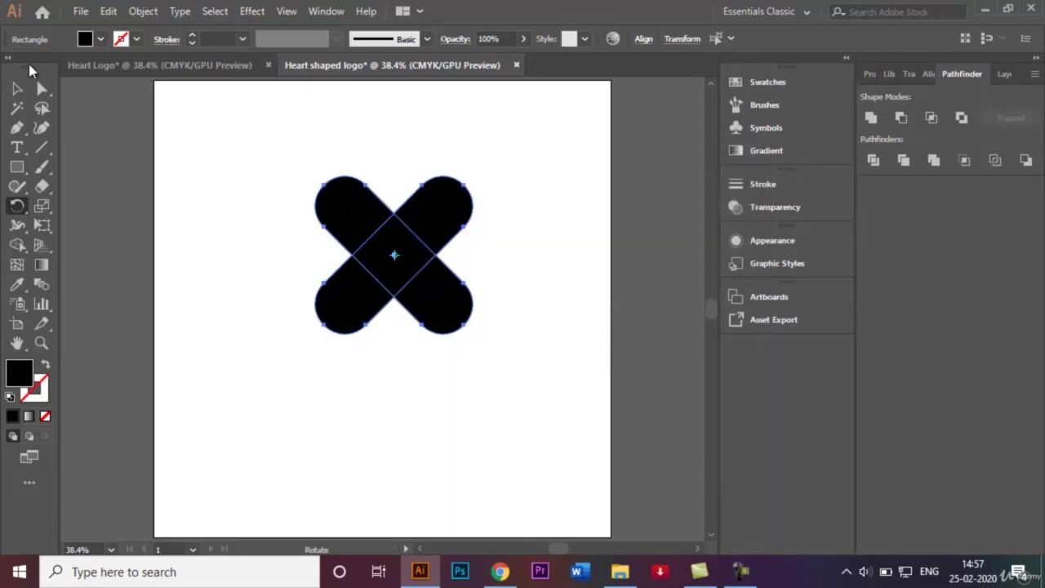
{"action": "left_click", "coordinate": [17, 88]}
{"action": "left_click", "coordinate": [213, 226]}
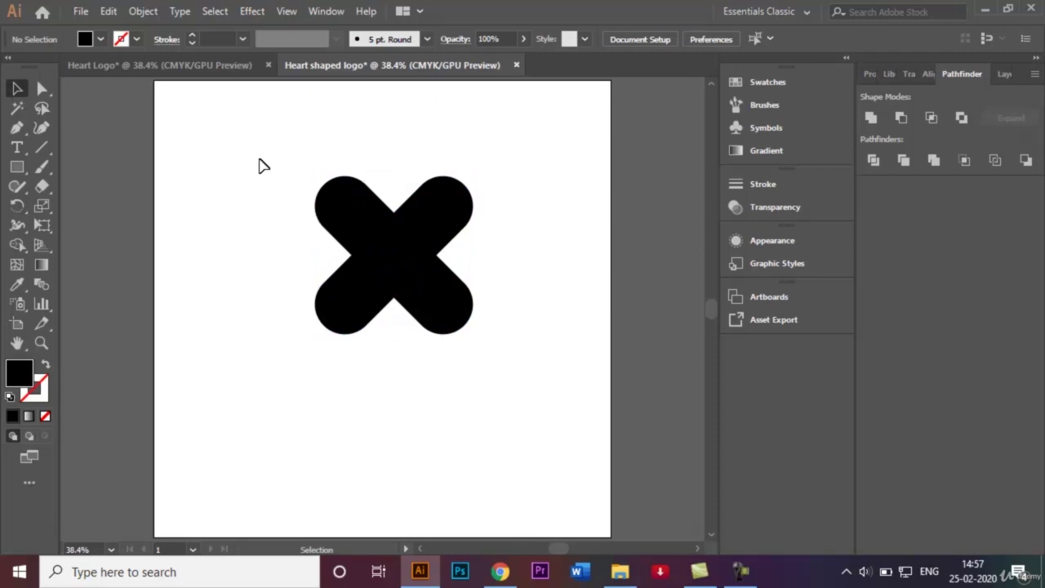
Step: Remove the X's two lower arms with the Shape Builder tool and unite the remaining pieces into a single heart
{"action": "left_click_drag", "start_coordinate": [249, 140], "coordinate": [501, 384]}
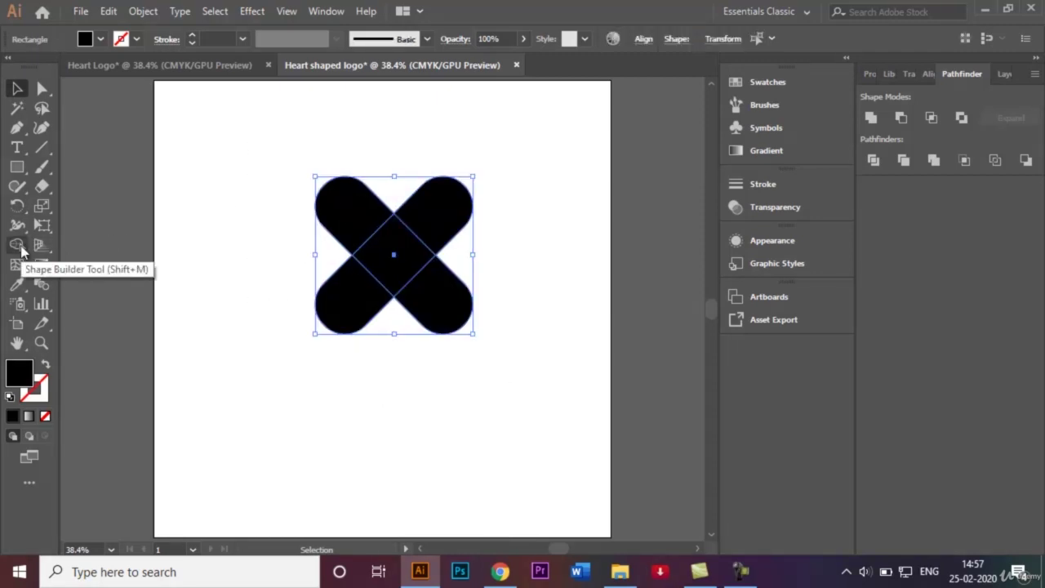
{"action": "left_click", "coordinate": [16, 245]}
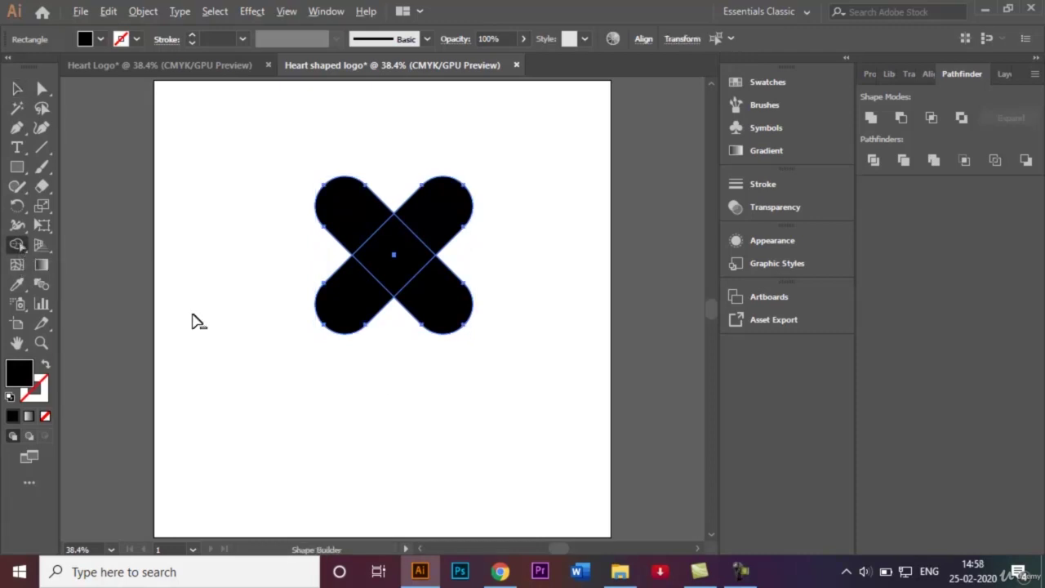
{"action": "left_click", "coordinate": [334, 313], "text": "alt"}
{"action": "left_click", "coordinate": [437, 303], "text": "alt"}
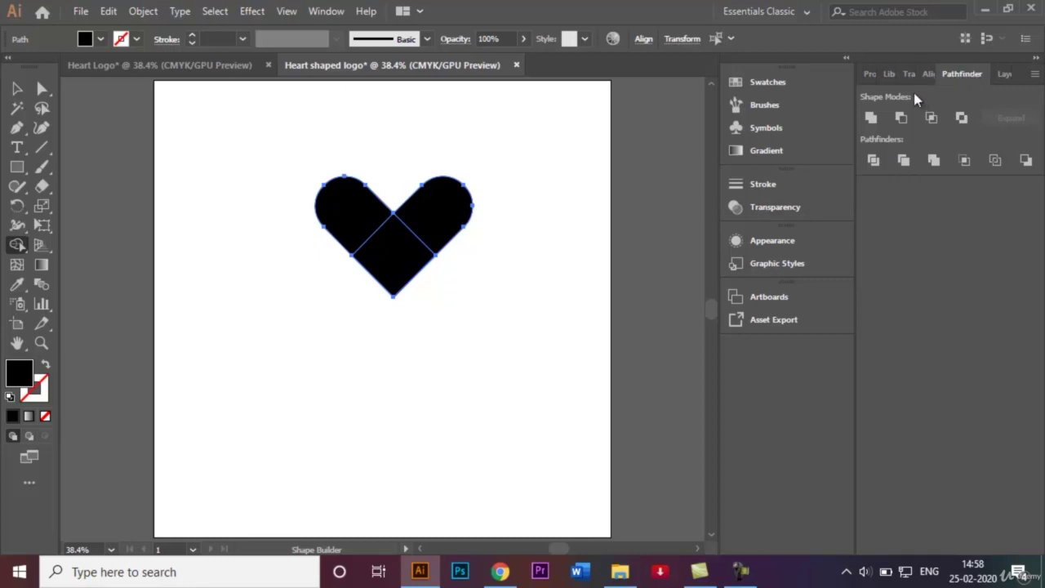
{"action": "left_click", "coordinate": [872, 119]}
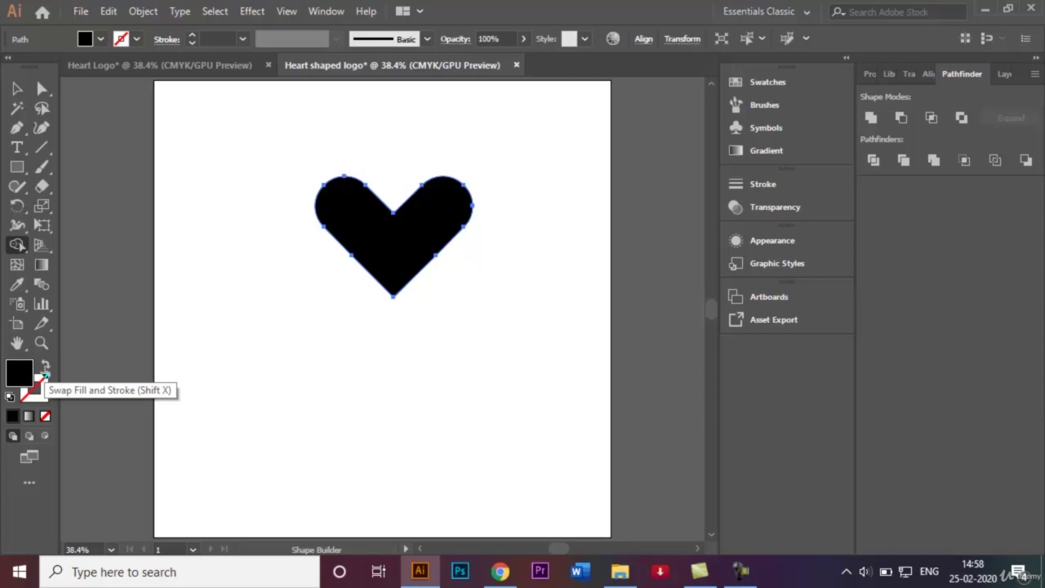
Step: Swap the heart's fill and stroke to give it a 1 pt black outline without fill
{"action": "left_click", "coordinate": [45, 372]}
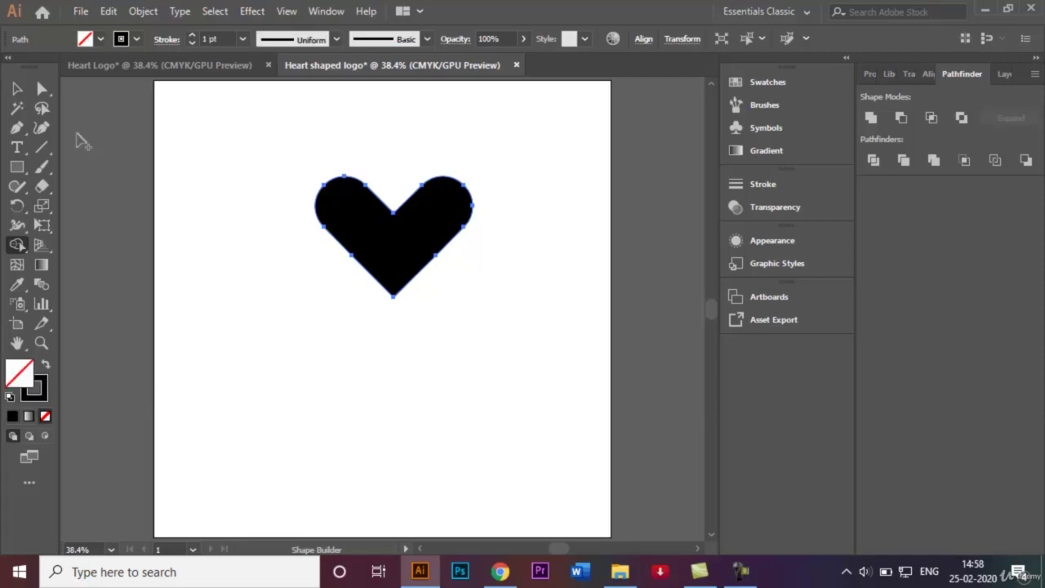
{"action": "left_click", "coordinate": [17, 88]}
{"action": "left_click", "coordinate": [261, 242]}
{"action": "left_click_drag", "start_coordinate": [282, 164], "coordinate": [560, 385]}
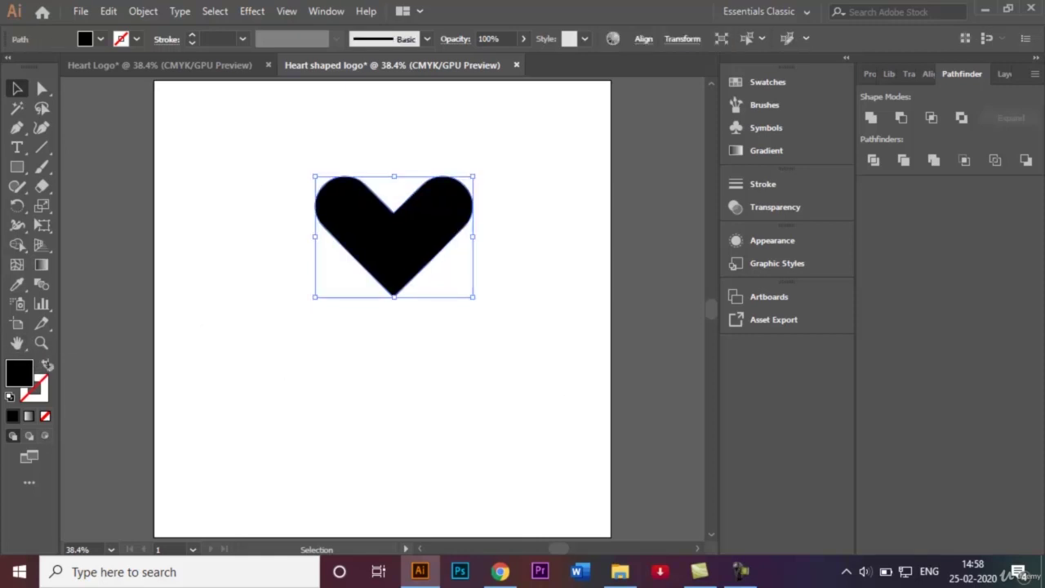
{"action": "left_click", "coordinate": [45, 364]}
{"action": "left_click", "coordinate": [285, 343]}
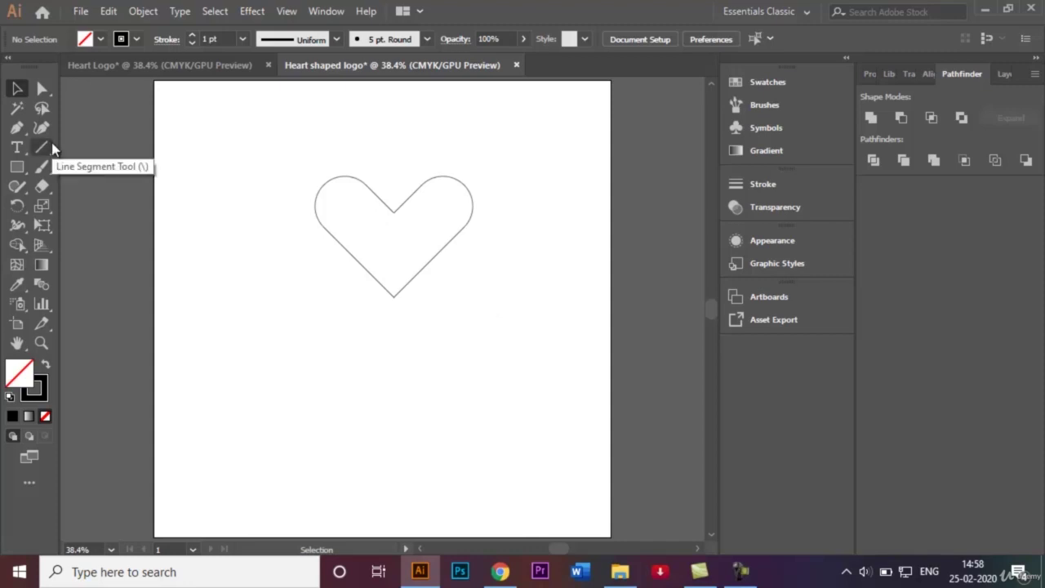
Step: Draw a thin vertical rectangle about 312 px tall with black fill and no stroke, below and left of the heart
{"action": "left_click", "coordinate": [15, 168]}
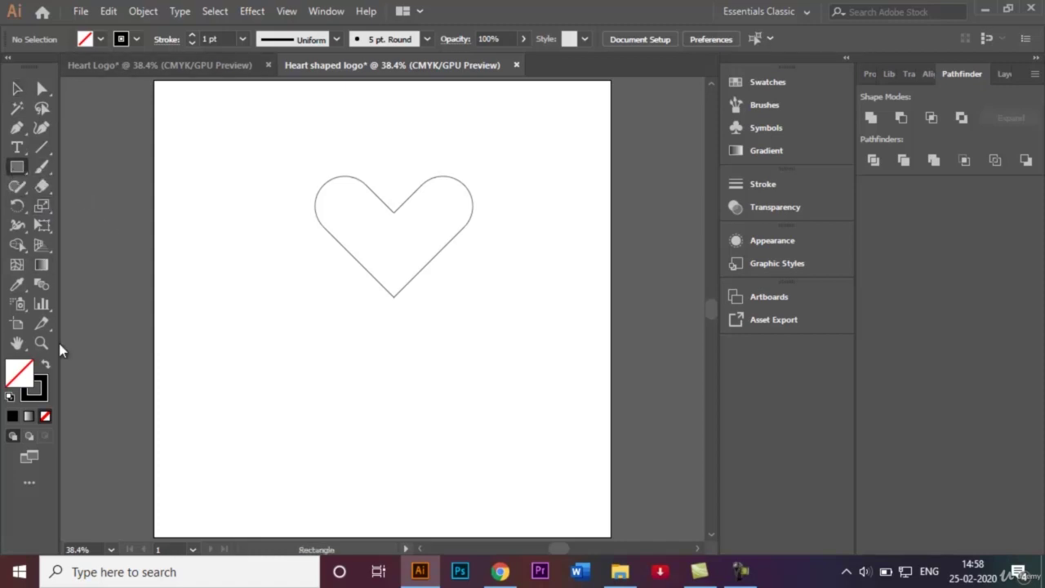
{"action": "key", "text": "shift+x"}
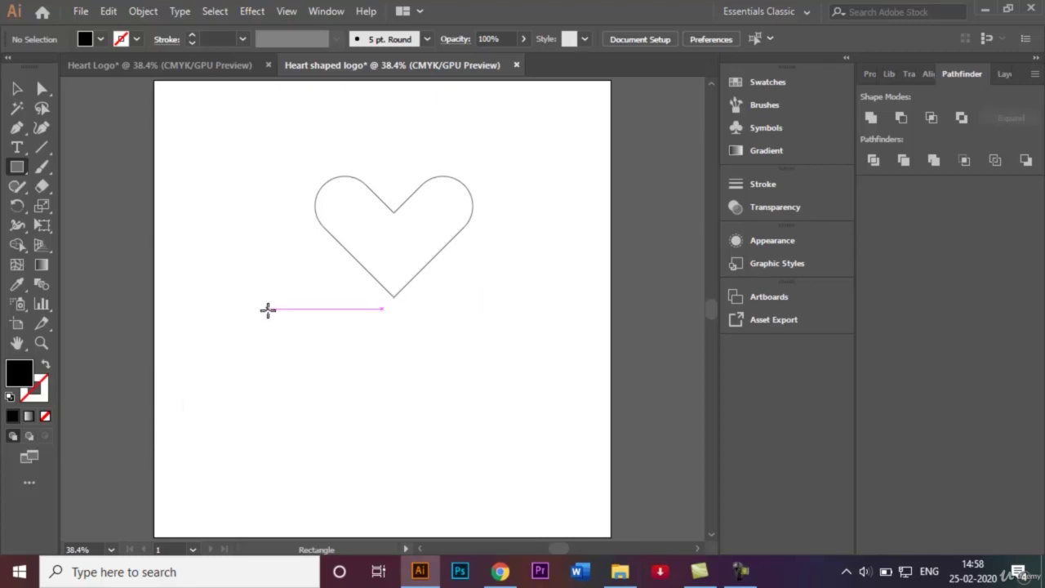
{"action": "left_click_drag", "start_coordinate": [268, 308], "coordinate": [276, 452]}
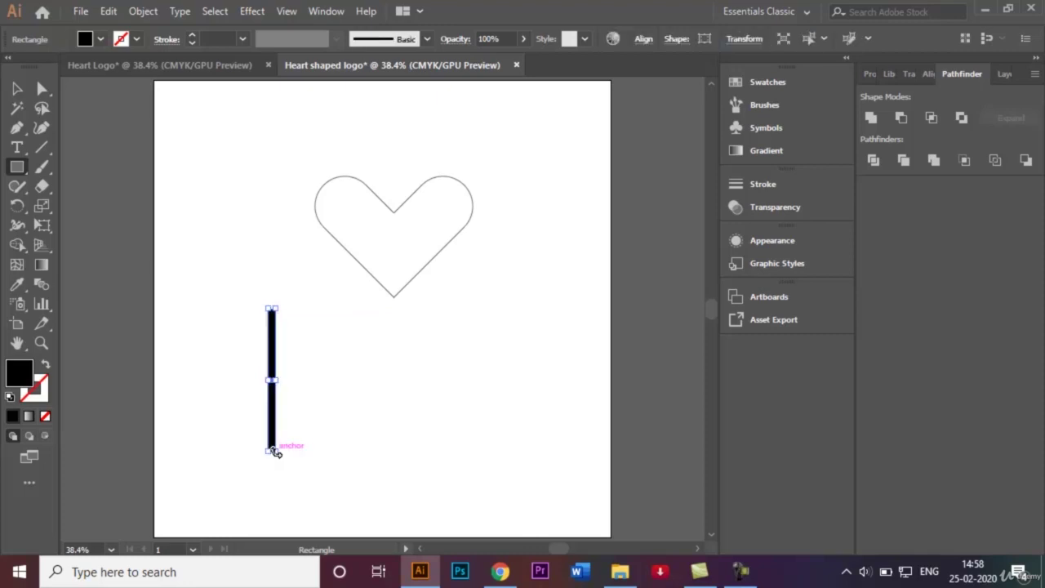
Step: Copy the black bar, paste it in front, and shift the copy right to leave a gap about one bar wide
{"action": "left_click", "coordinate": [107, 12]}
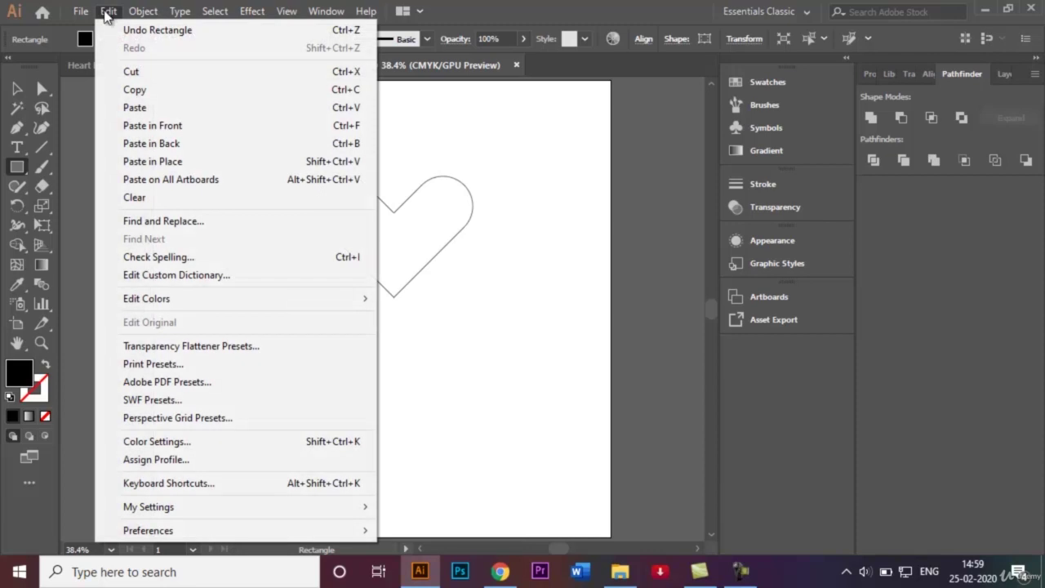
{"action": "left_click", "coordinate": [137, 90]}
{"action": "left_click", "coordinate": [110, 11]}
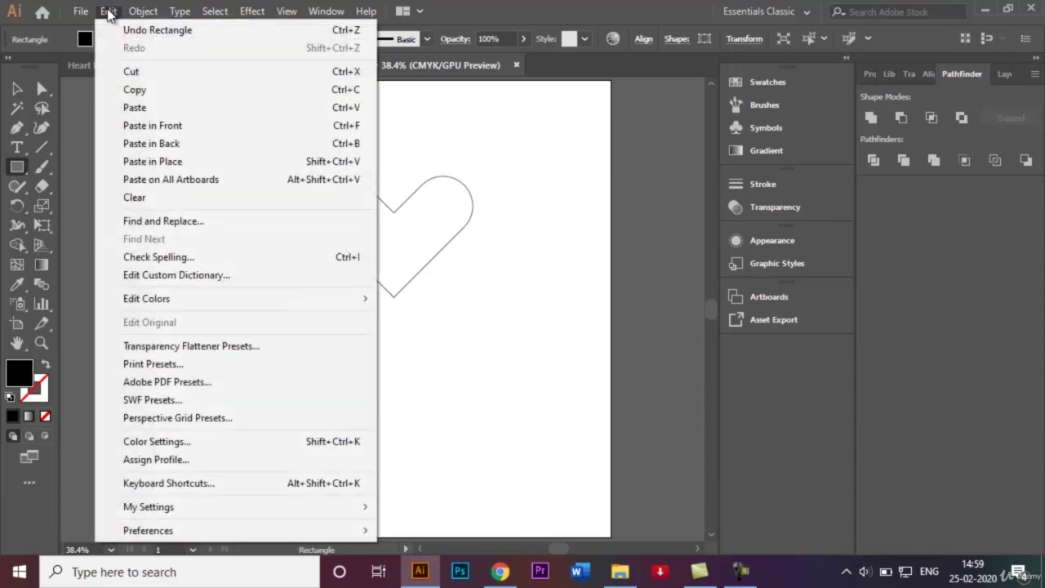
{"action": "left_click", "coordinate": [152, 126]}
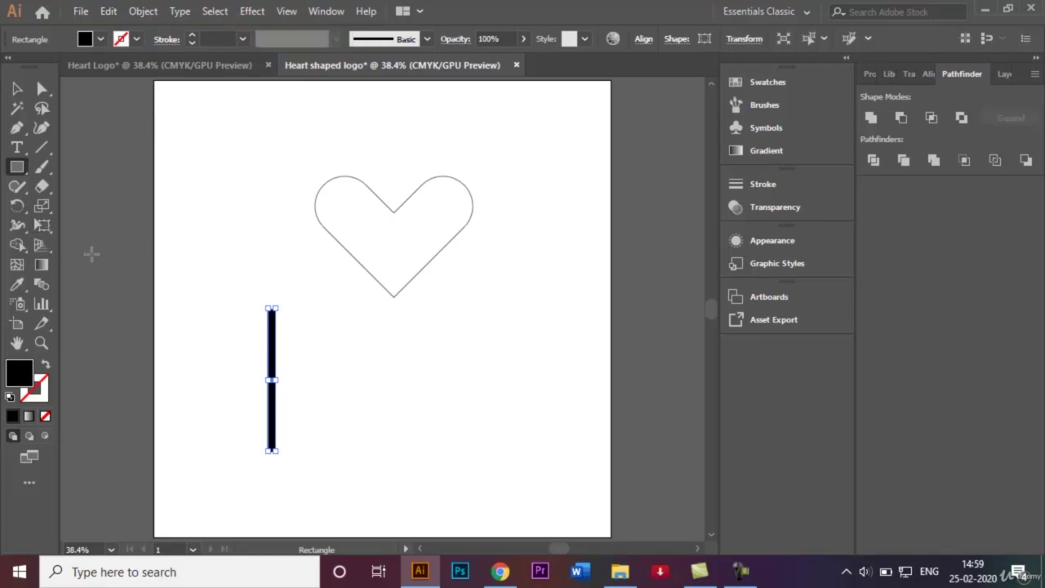
{"action": "key", "text": "shift+Right"}
{"action": "key", "text": "shift+Right"}
{"action": "key", "text": "shift+Right"}
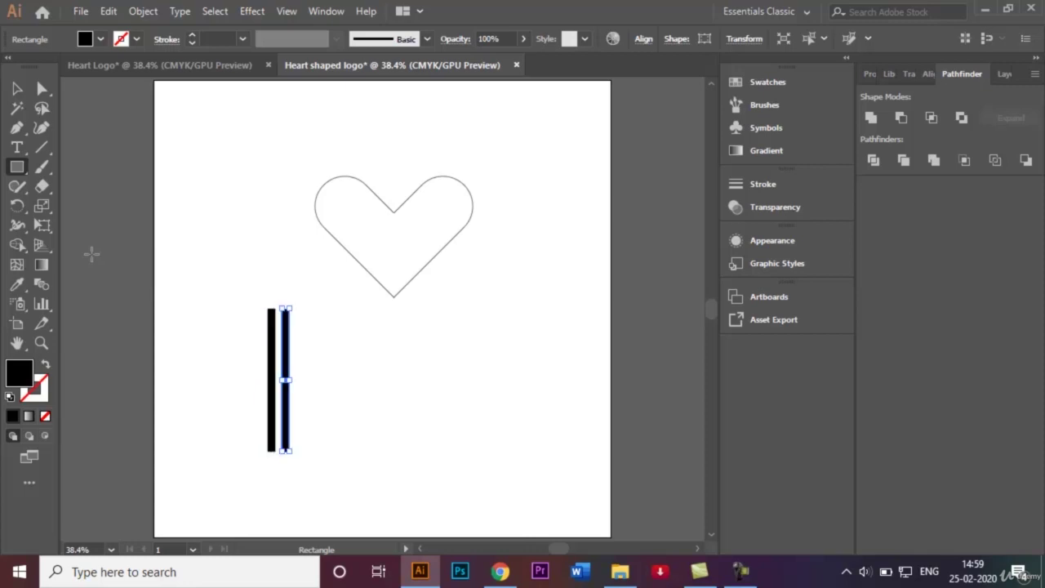
Step: Select both vertical bars and group them
{"action": "left_click", "coordinate": [17, 98]}
{"action": "left_click", "coordinate": [228, 259]}
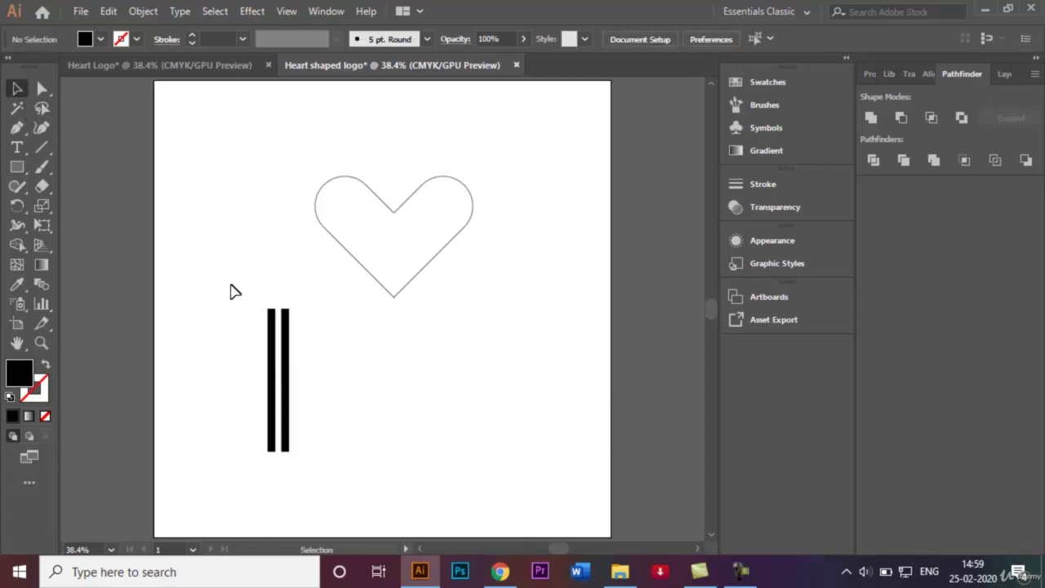
{"action": "left_click_drag", "start_coordinate": [231, 288], "coordinate": [333, 469]}
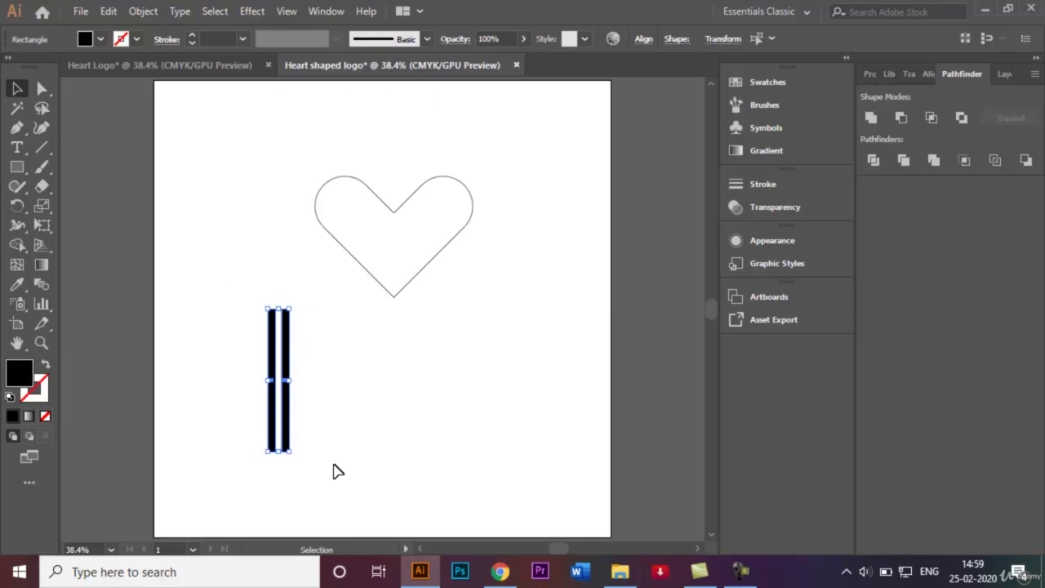
{"action": "right_click", "coordinate": [284, 372]}
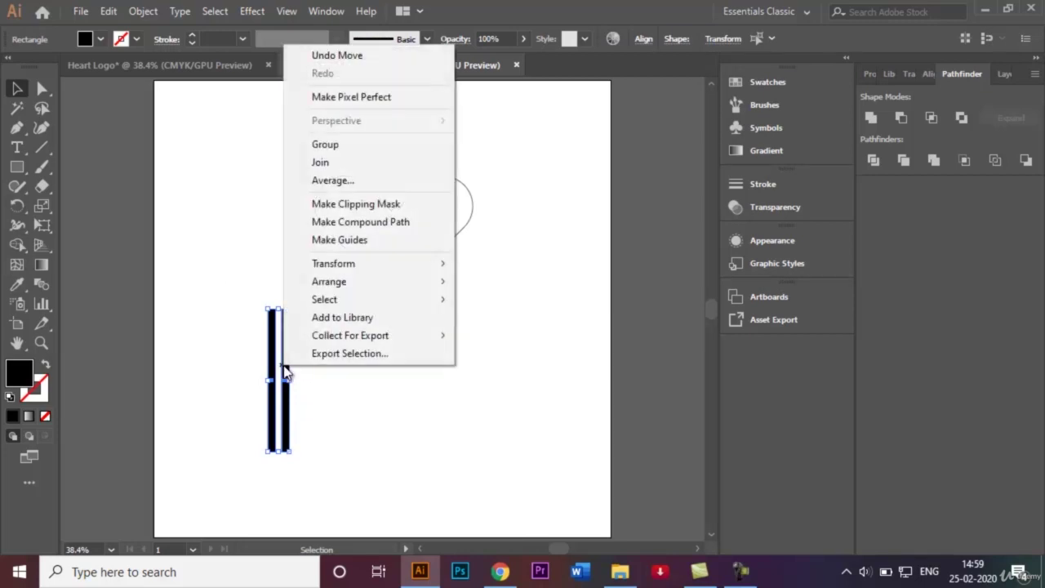
{"action": "left_click", "coordinate": [415, 147]}
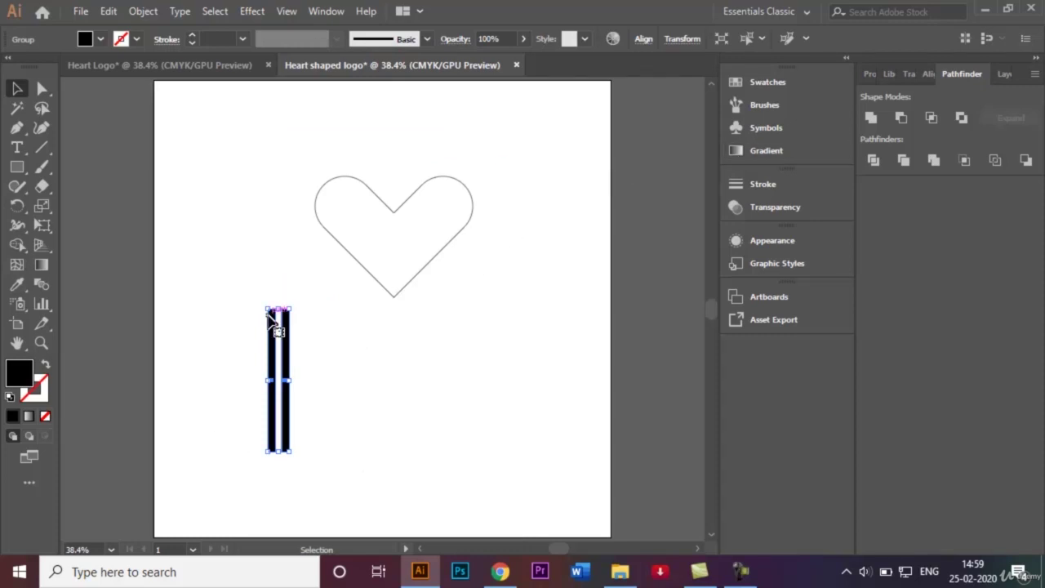
Step: Create an art brush from the grouped bars with its direction set upward, and delete the original bars from the artboard
{"action": "left_click", "coordinate": [787, 104]}
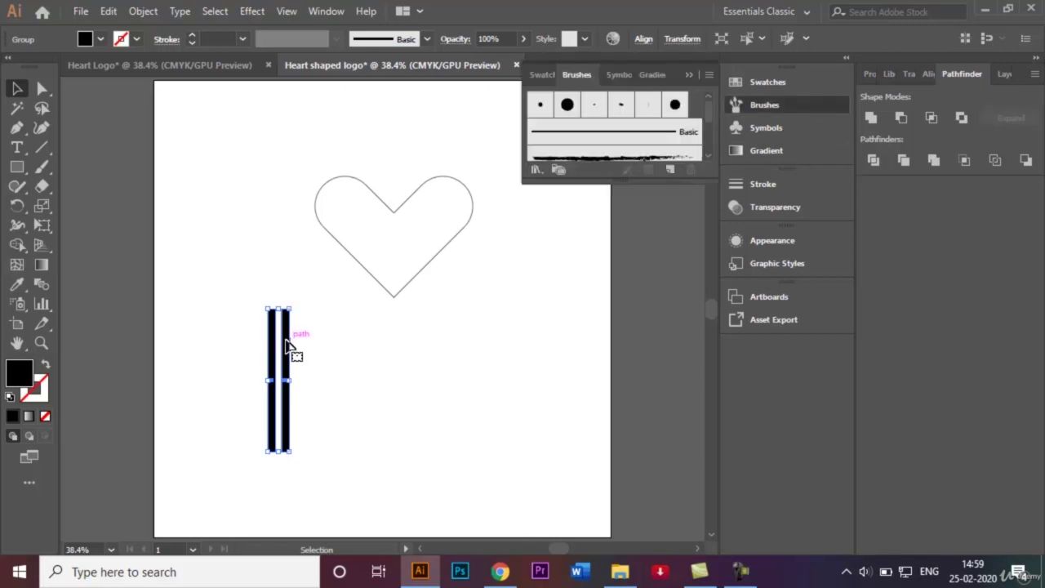
{"action": "mouse_move", "coordinate": [291, 338]}
{"action": "left_mouse_down"}
{"action": "mouse_move", "coordinate": [509, 214]}
{"action": "mouse_move", "coordinate": [539, 352]}
{"action": "mouse_move", "coordinate": [587, 139]}
{"action": "left_mouse_up"}
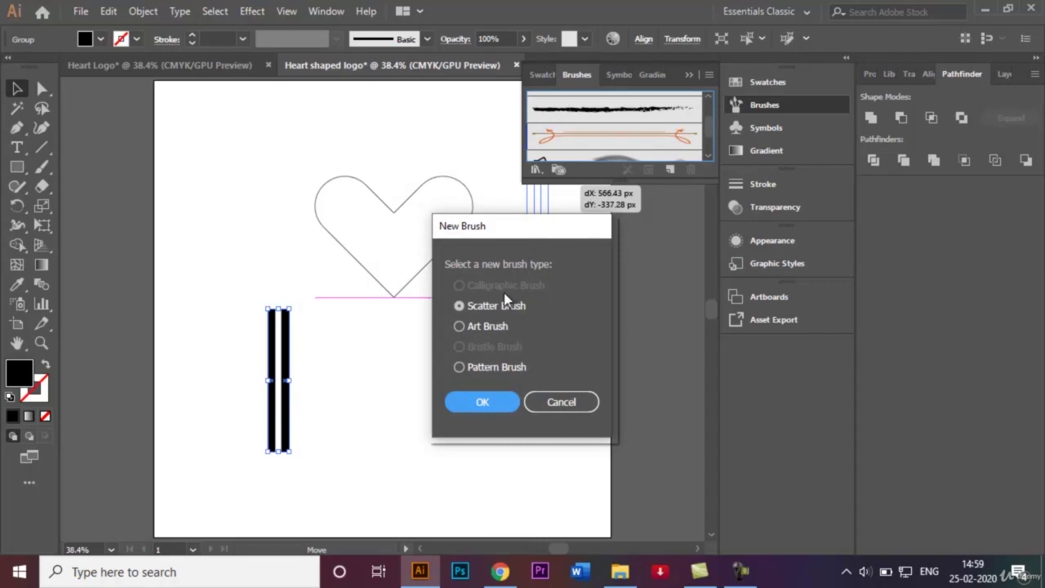
{"action": "left_click", "coordinate": [460, 327]}
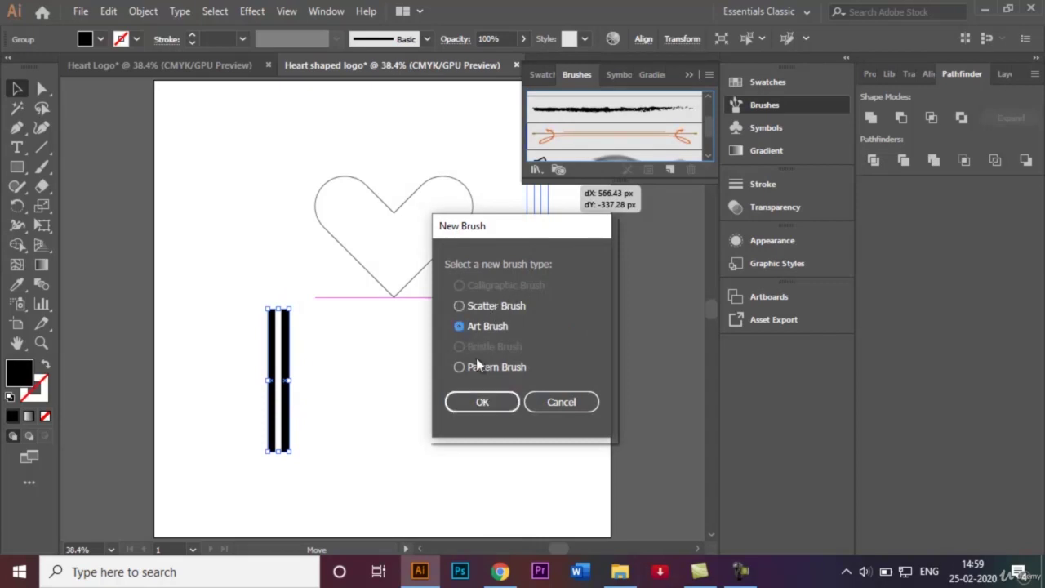
{"action": "left_click", "coordinate": [500, 405]}
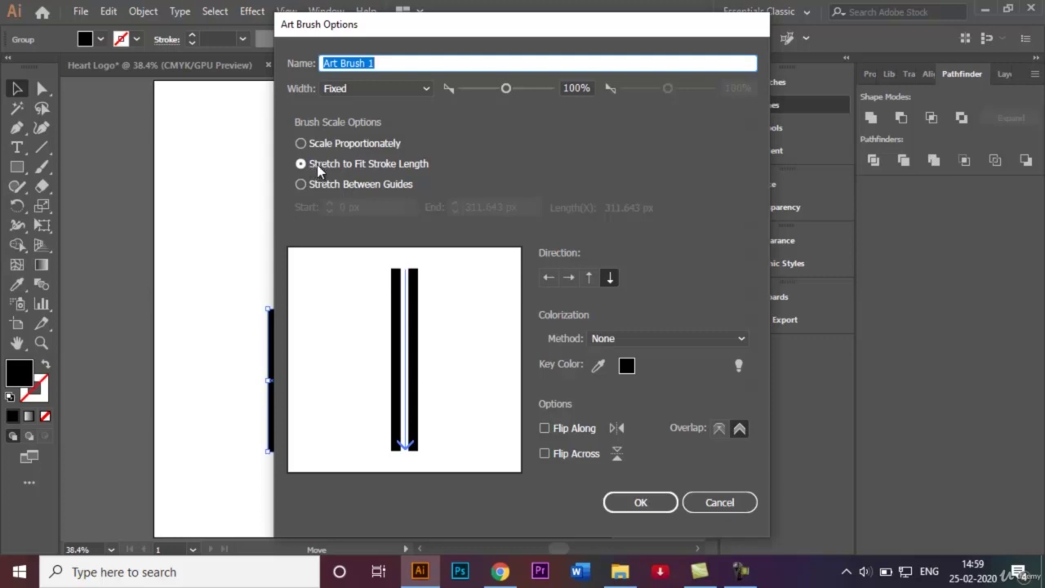
{"action": "left_click", "coordinate": [590, 278]}
{"action": "left_click", "coordinate": [656, 500]}
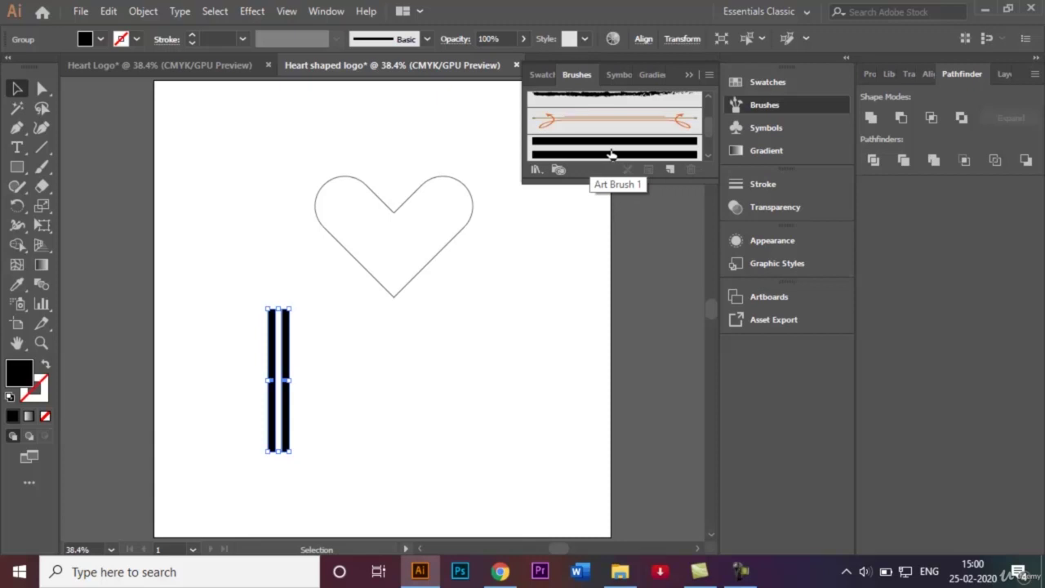
{"action": "left_click", "coordinate": [688, 75]}
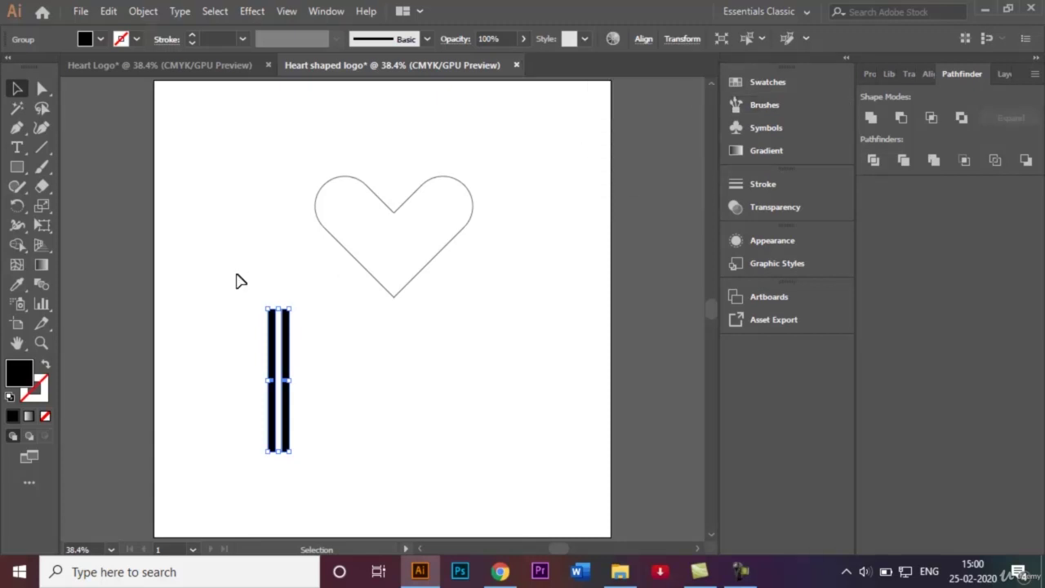
{"action": "key", "text": "Delete"}
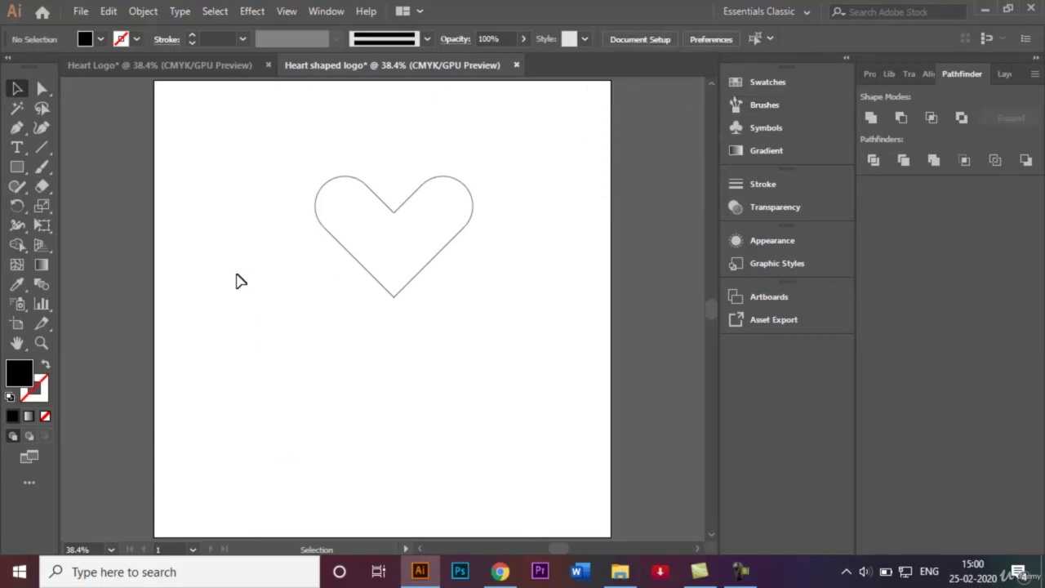
Step: Apply the new double-line art brush to the heart outline
{"action": "left_click", "coordinate": [373, 198]}
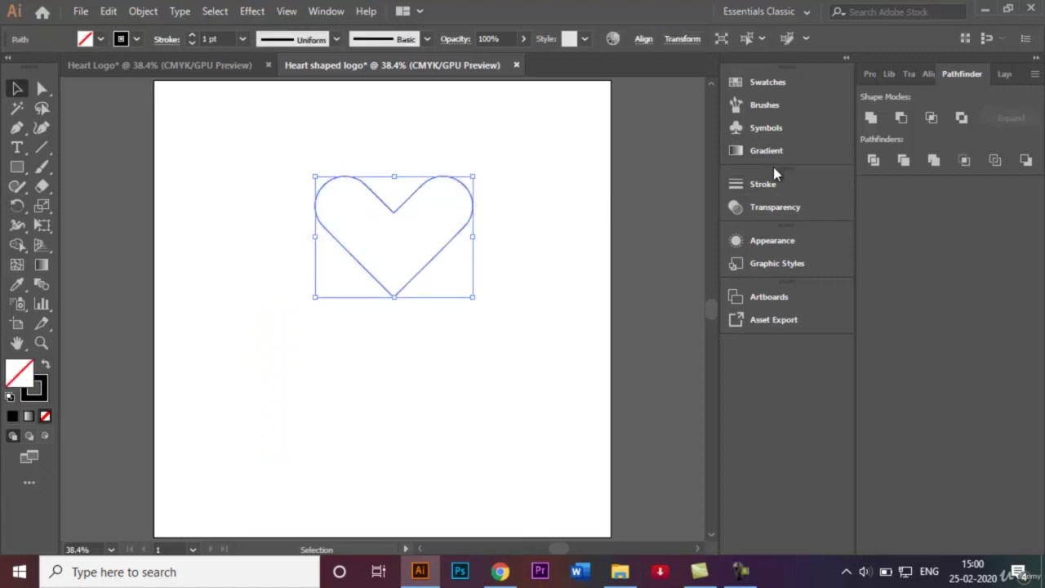
{"action": "left_click", "coordinate": [761, 128]}
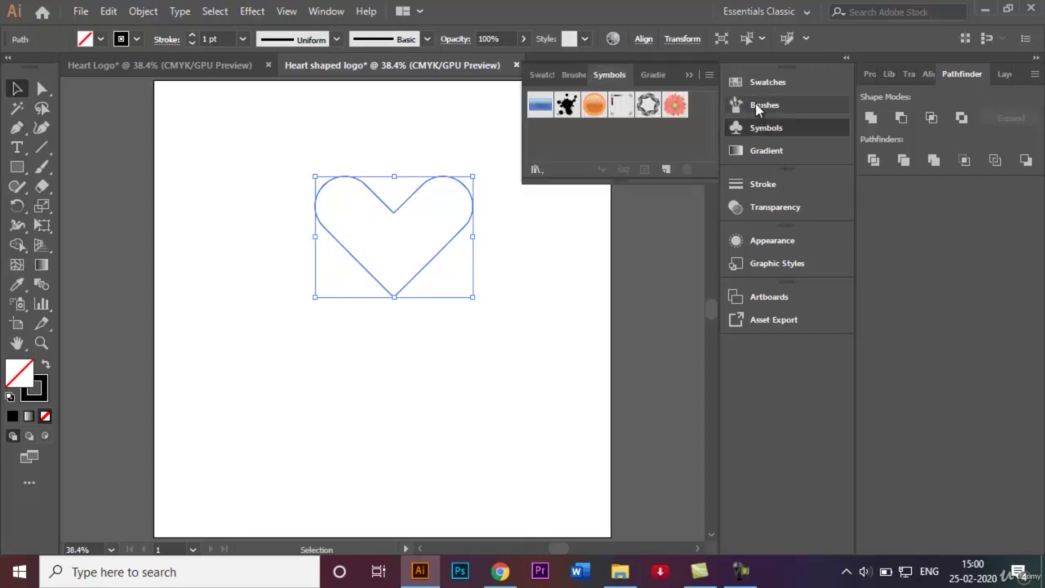
{"action": "left_click", "coordinate": [760, 105]}
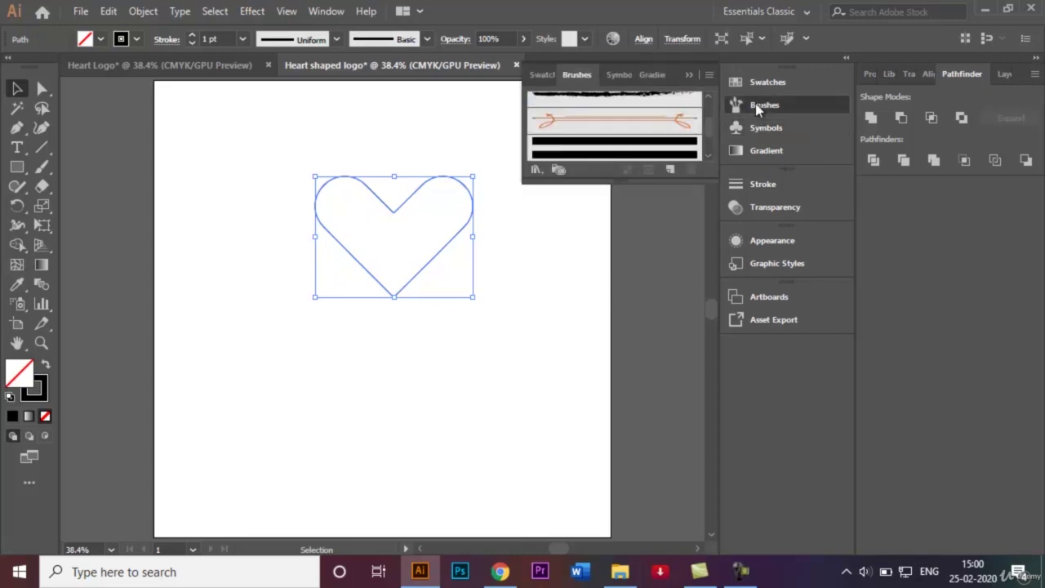
{"action": "left_click", "coordinate": [631, 150]}
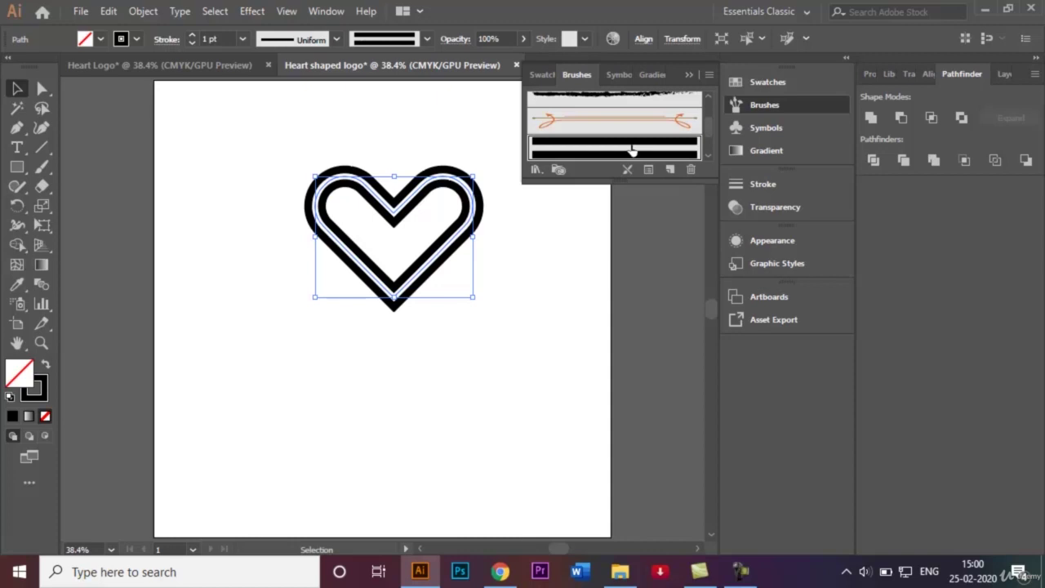
{"action": "left_click", "coordinate": [556, 275]}
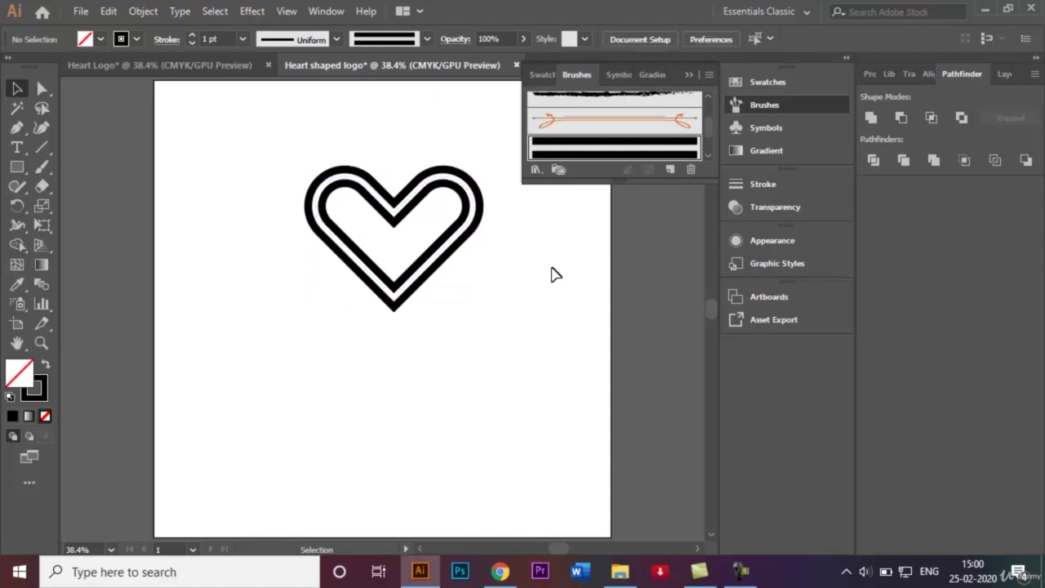
{"action": "left_click", "coordinate": [690, 75]}
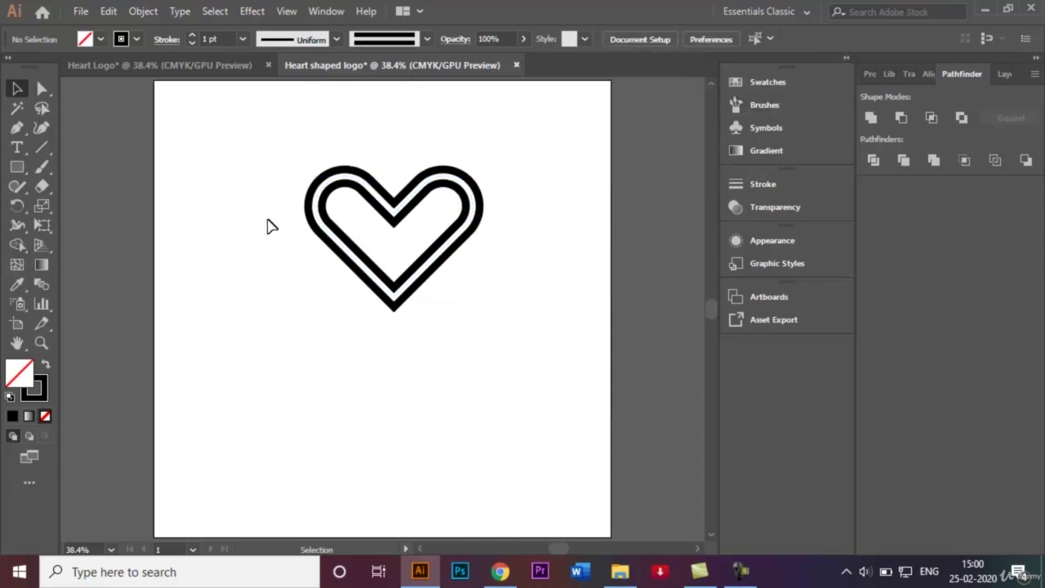
Step: Draw a diagonal line from the heart's right notch edge down past its lower-left side and apply Art Brush 1 to it
{"action": "left_click_drag", "start_coordinate": [252, 152], "coordinate": [495, 341]}
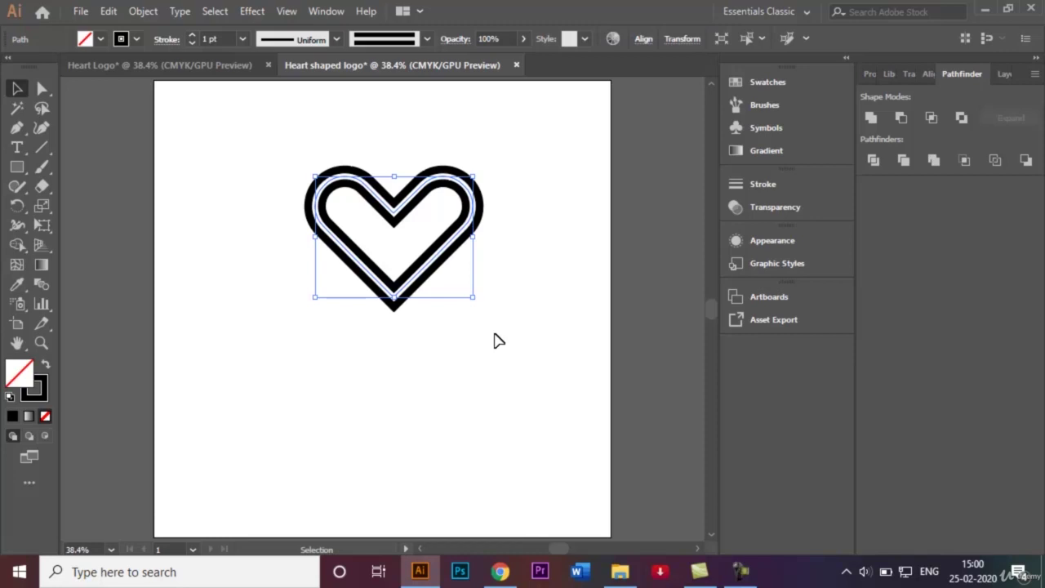
{"action": "key", "text": "a"}
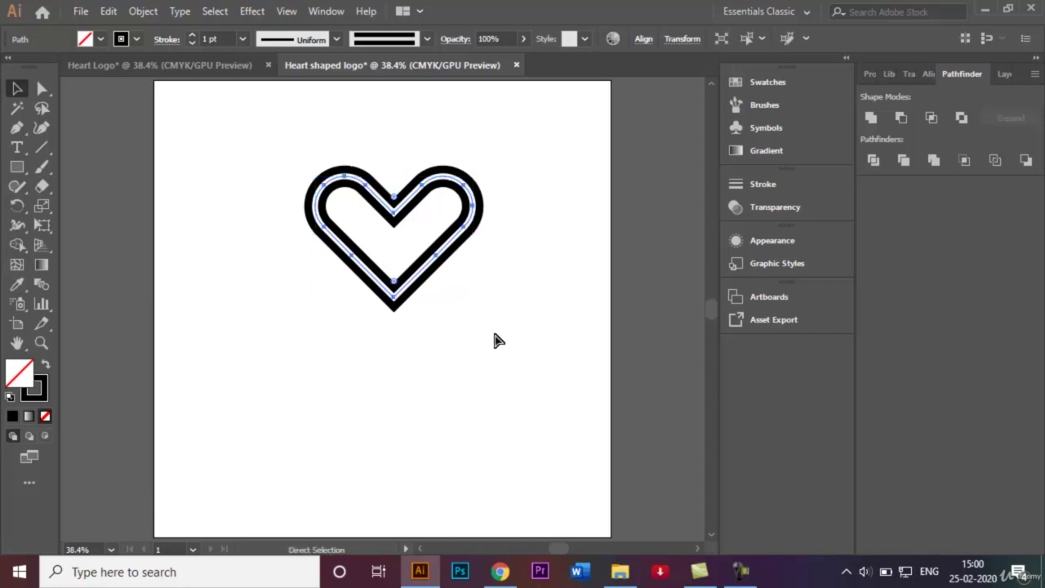
{"action": "key", "text": "ctrl+1"}
{"action": "key", "text": "v"}
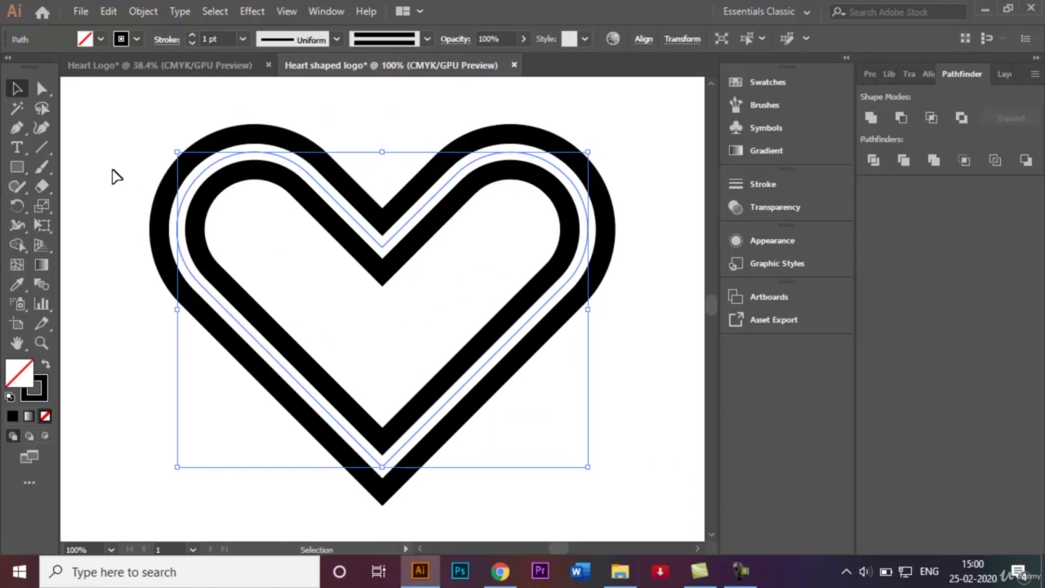
{"action": "left_click", "coordinate": [44, 154]}
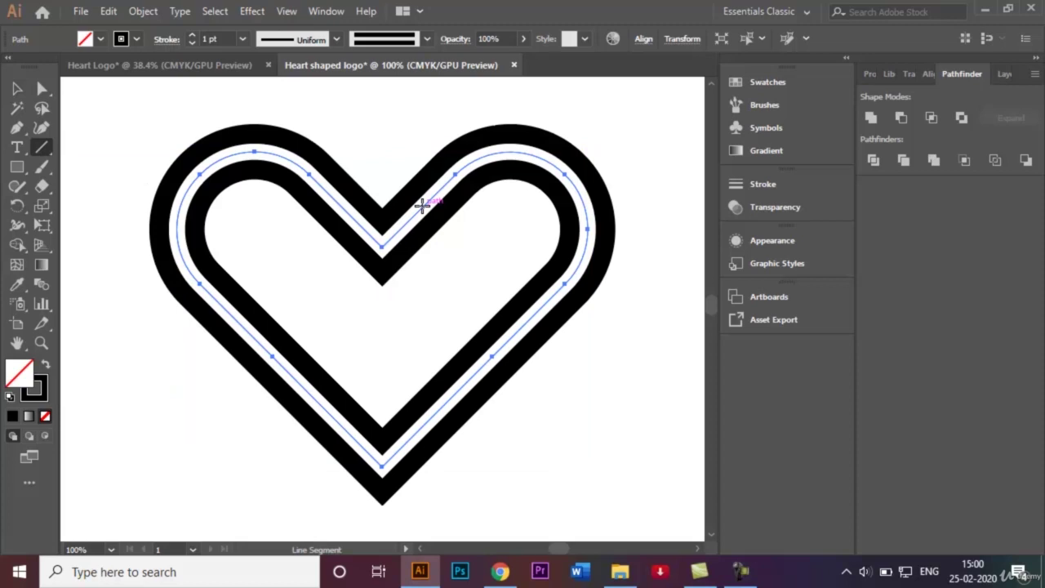
{"action": "left_click_drag", "start_coordinate": [422, 205], "coordinate": [220, 399]}
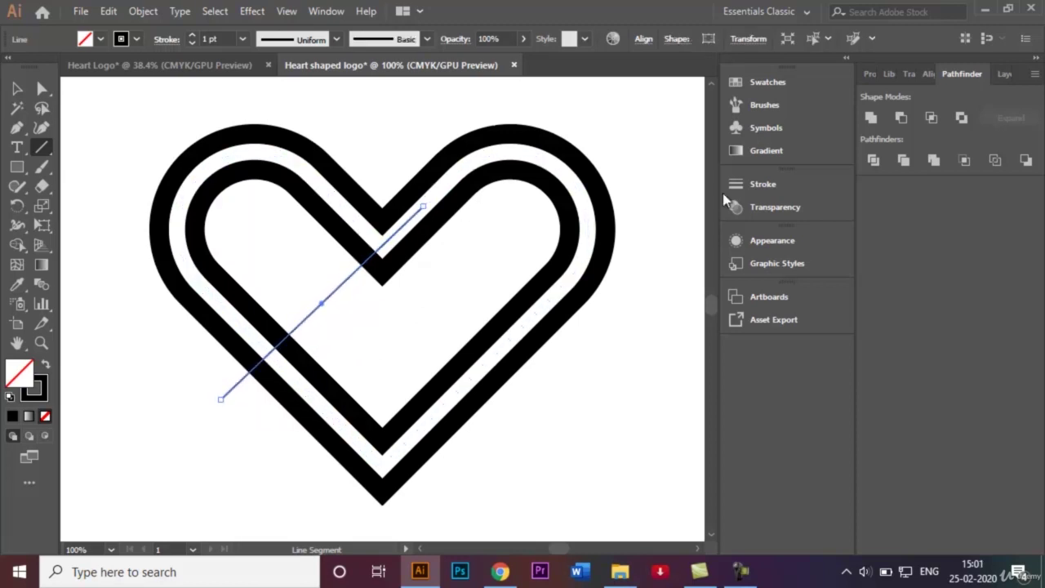
{"action": "left_click", "coordinate": [766, 106]}
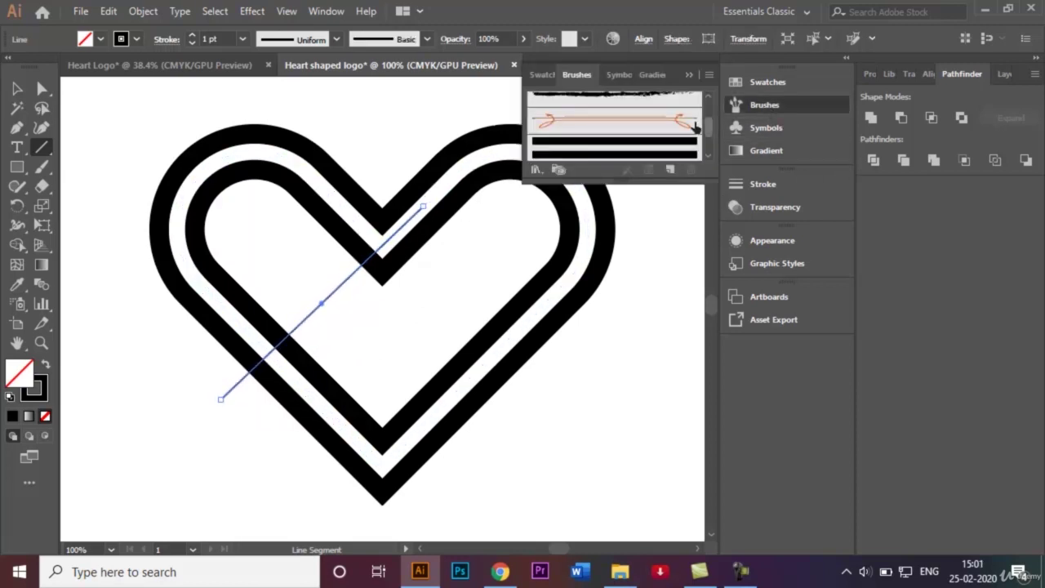
{"action": "left_click", "coordinate": [618, 152]}
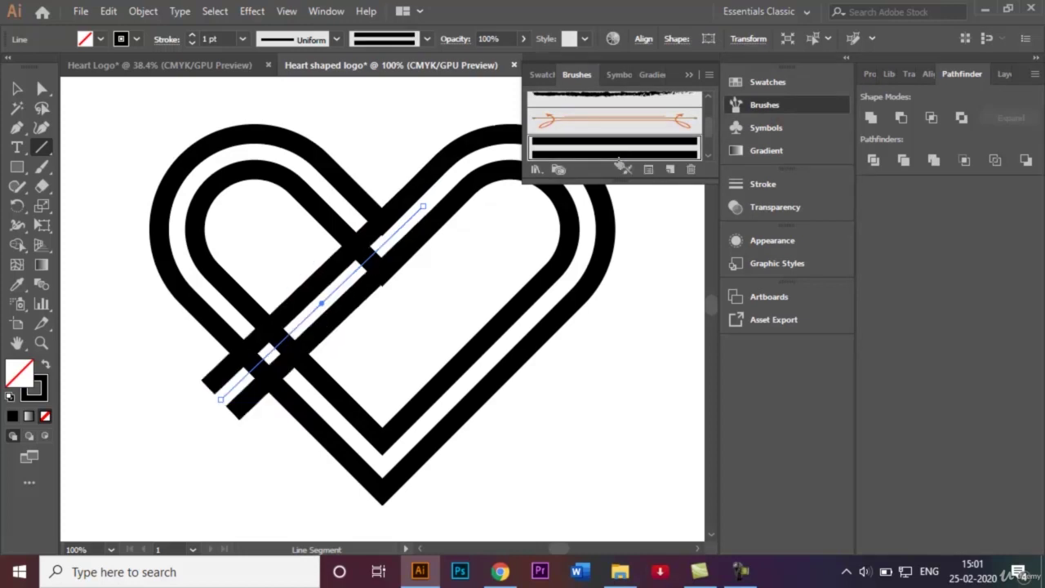
{"action": "left_click", "coordinate": [692, 74]}
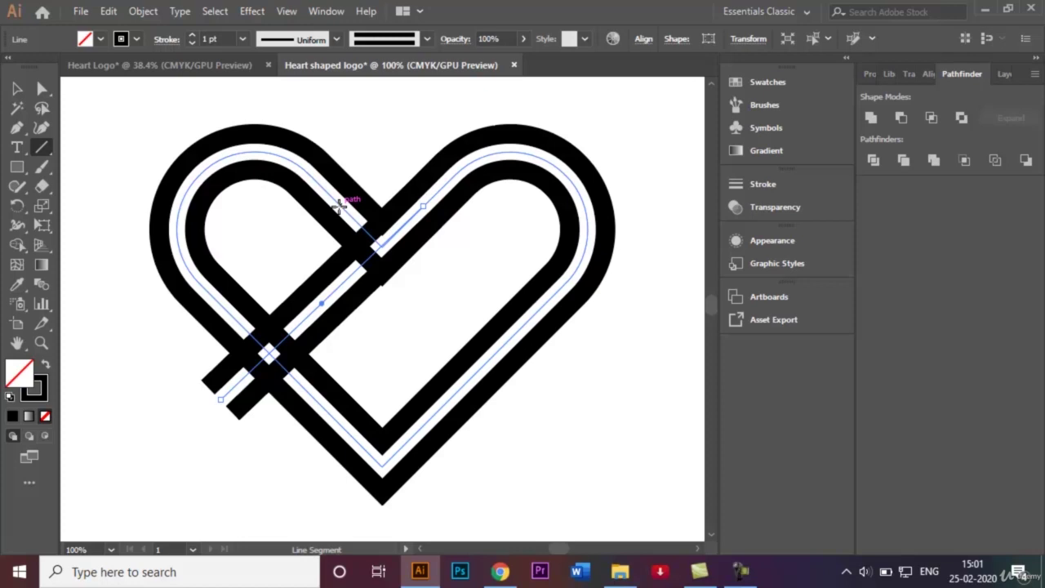
Step: Draw a mirrored diagonal line from the left notch edge down past the heart's lower-right side and apply Art Brush 1 to it
{"action": "left_click_drag", "start_coordinate": [339, 206], "coordinate": [551, 404]}
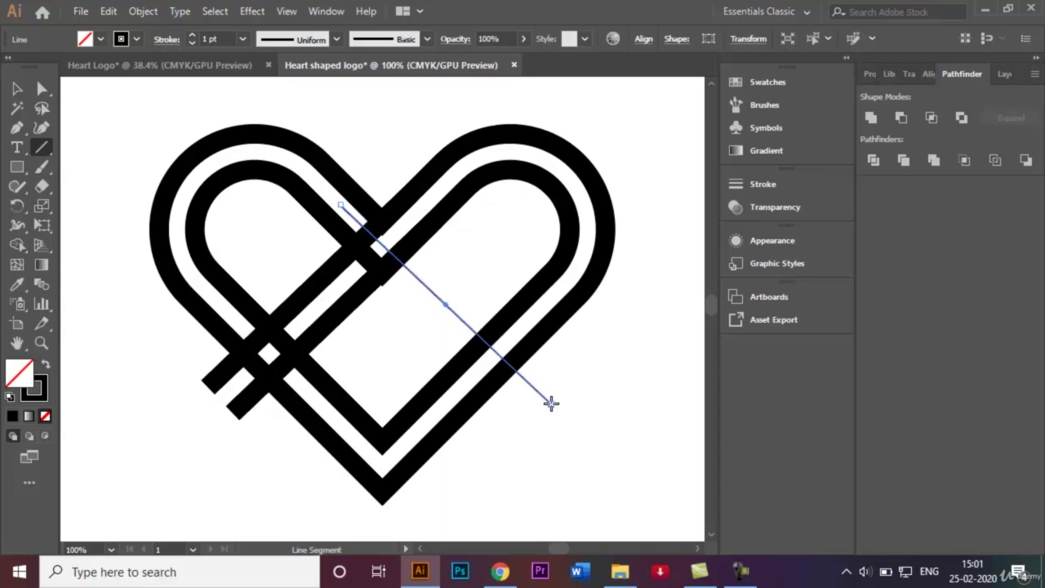
{"action": "left_click", "coordinate": [788, 107]}
{"action": "left_click", "coordinate": [600, 147]}
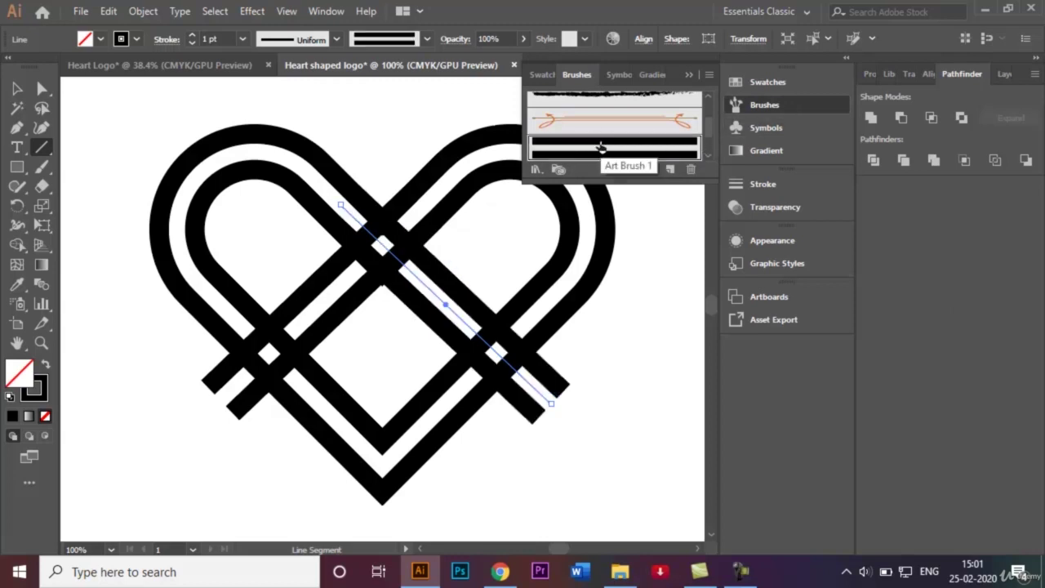
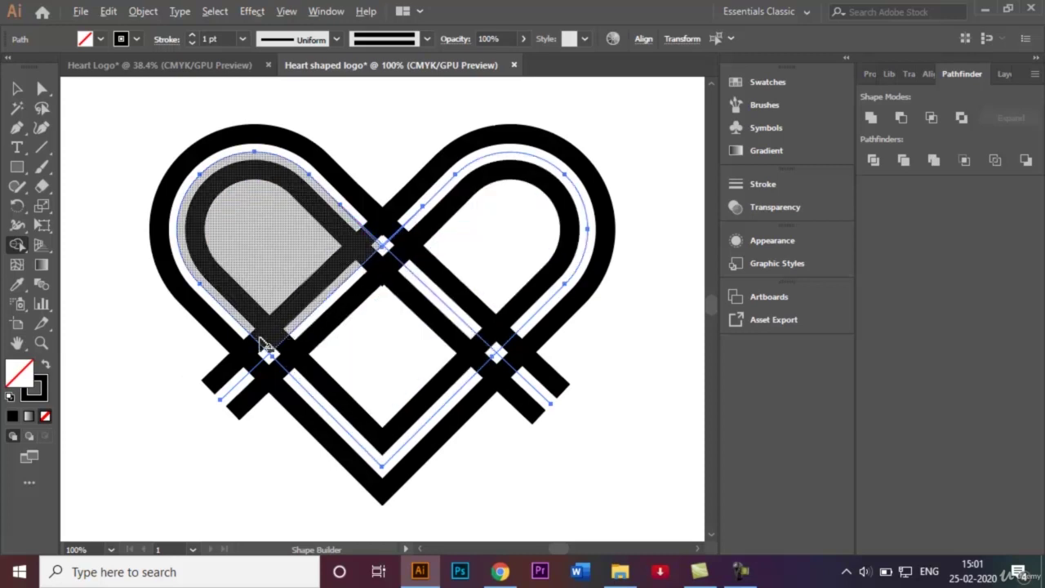
{"action": "left_click", "coordinate": [21, 93]}
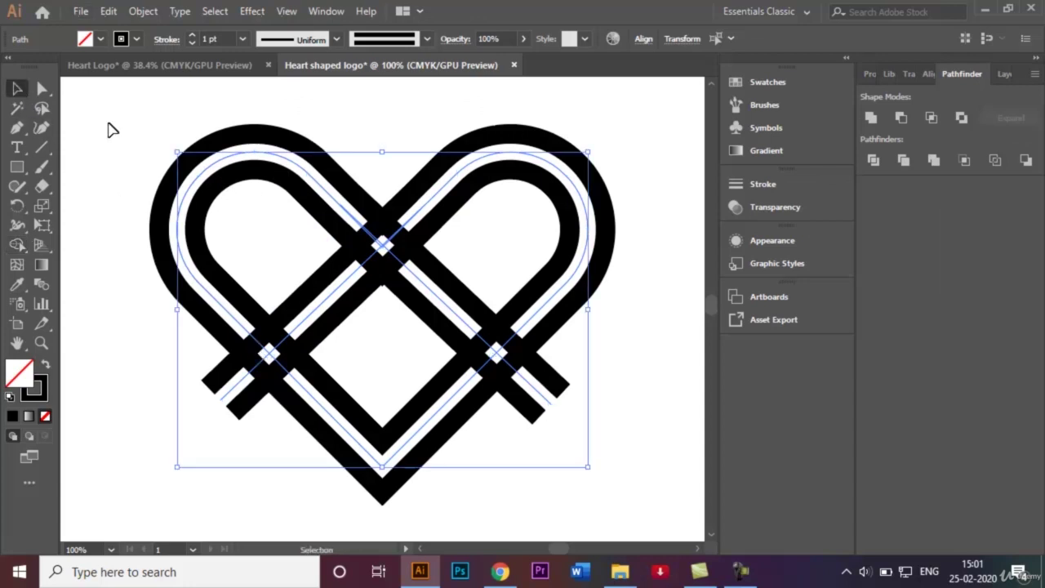
{"action": "left_click", "coordinate": [74, 111]}
{"action": "left_click_drag", "start_coordinate": [96, 110], "coordinate": [642, 523]}
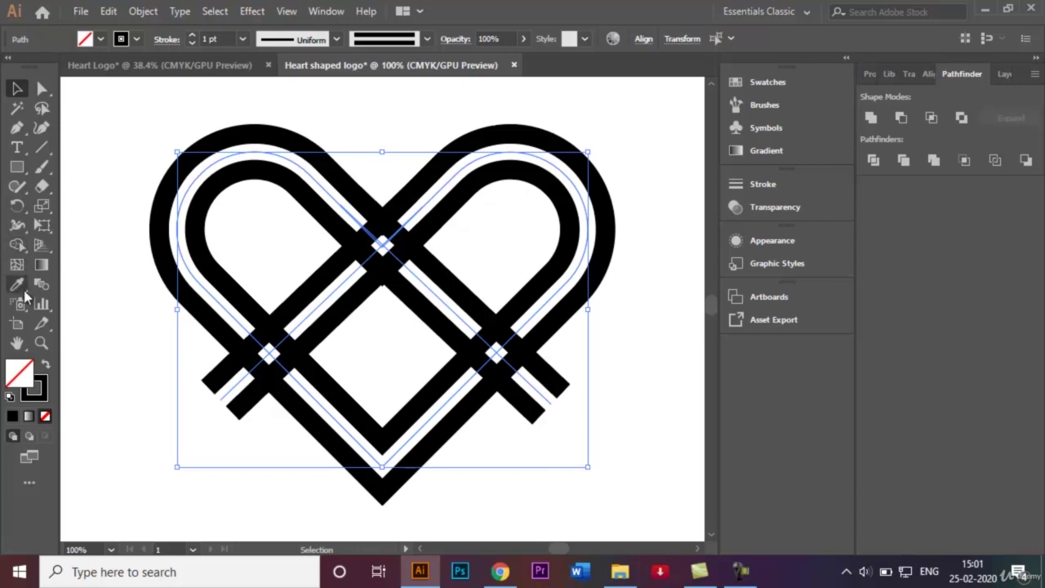
{"action": "left_click", "coordinate": [16, 244]}
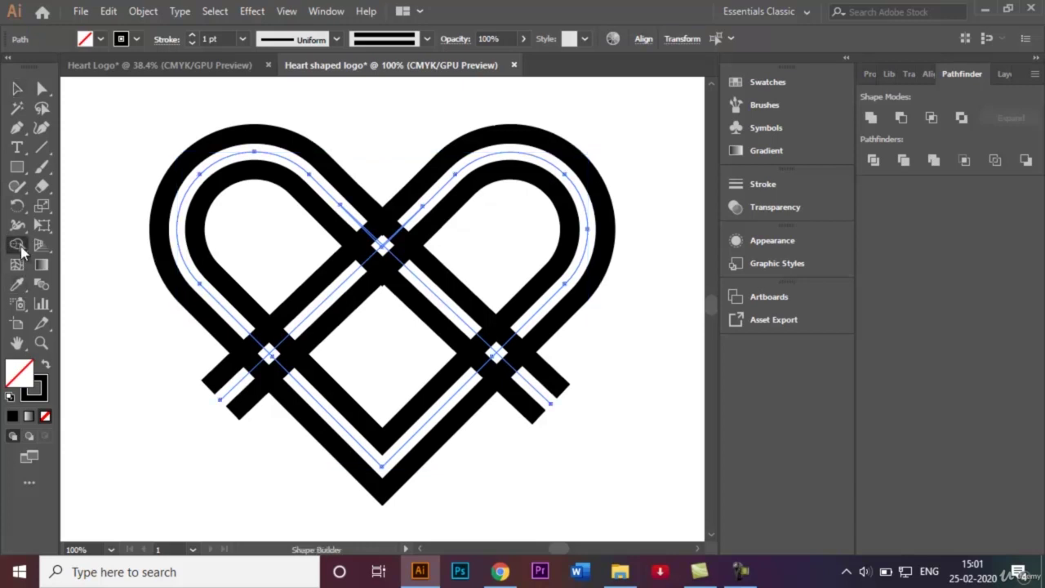
{"action": "left_click", "coordinate": [258, 350], "text": "alt"}
{"action": "key", "text": "ctrl+z"}
{"action": "key", "text": "ctrl+z"}
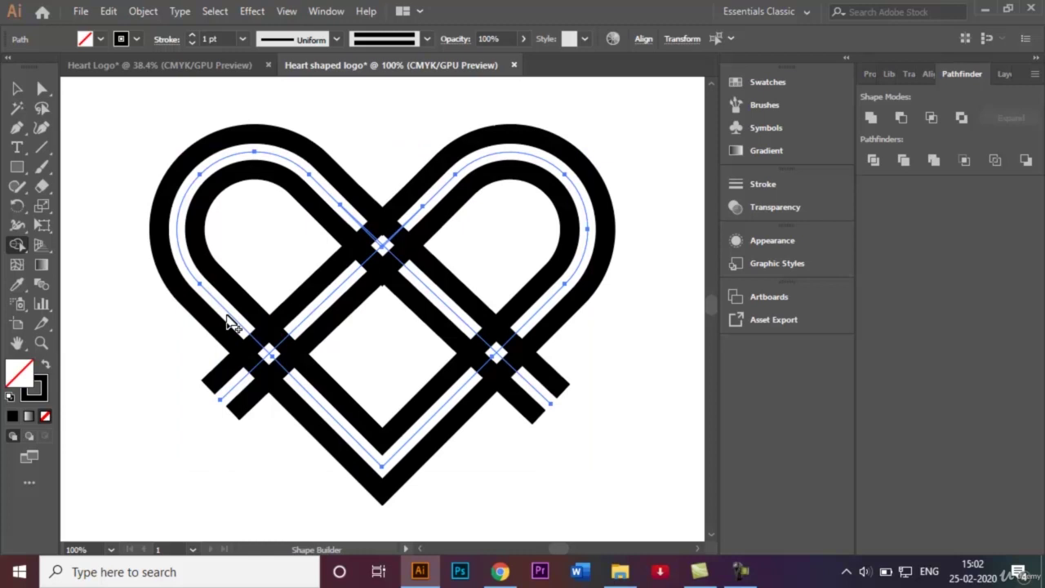
{"action": "left_click", "coordinate": [741, 572]}
{"action": "left_click", "coordinate": [968, 506]}
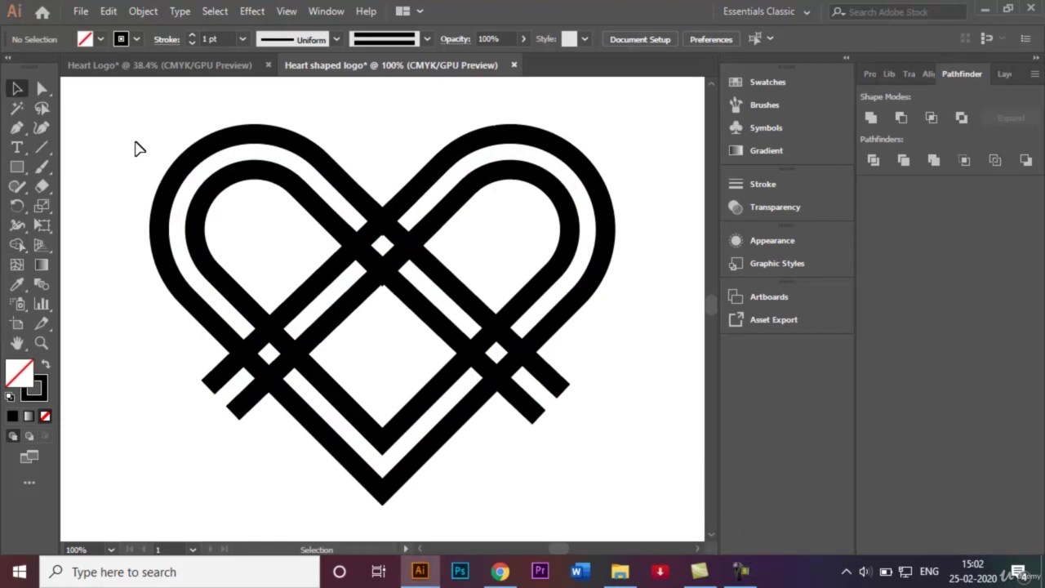
Step: Expand the appearance of the heart outline and both diagonal lines so their brush strokes become editable shapes
{"action": "left_click_drag", "start_coordinate": [129, 106], "coordinate": [629, 494]}
{"action": "left_click", "coordinate": [143, 11]}
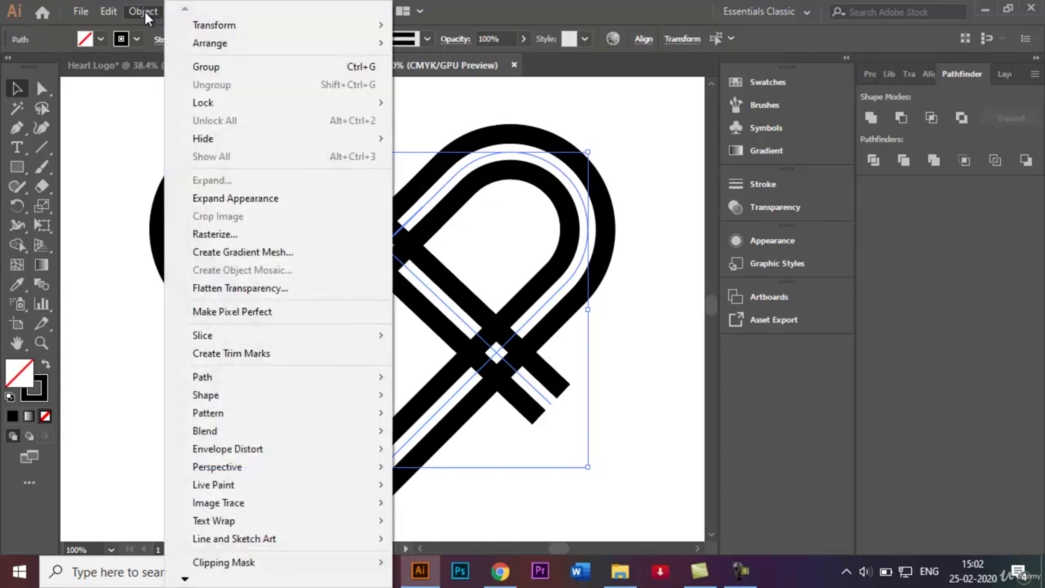
{"action": "left_click", "coordinate": [217, 203]}
{"action": "left_click", "coordinate": [100, 175]}
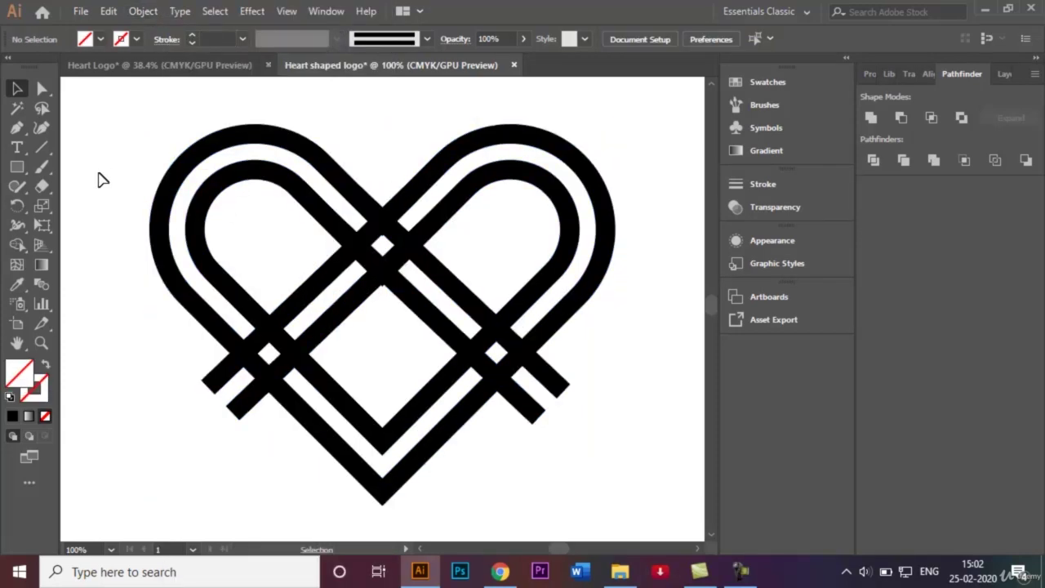
Step: With Shape Builder, remove the bar pieces crossing the gap at all three intersections so the bands descending rightward run over the others
{"action": "left_click_drag", "start_coordinate": [75, 115], "coordinate": [620, 528]}
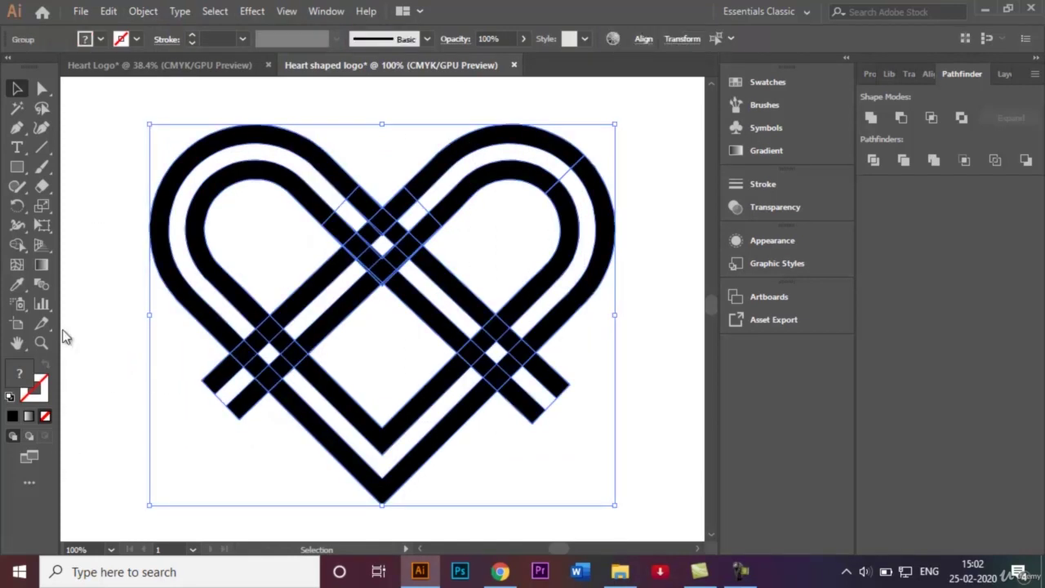
{"action": "left_click", "coordinate": [18, 247]}
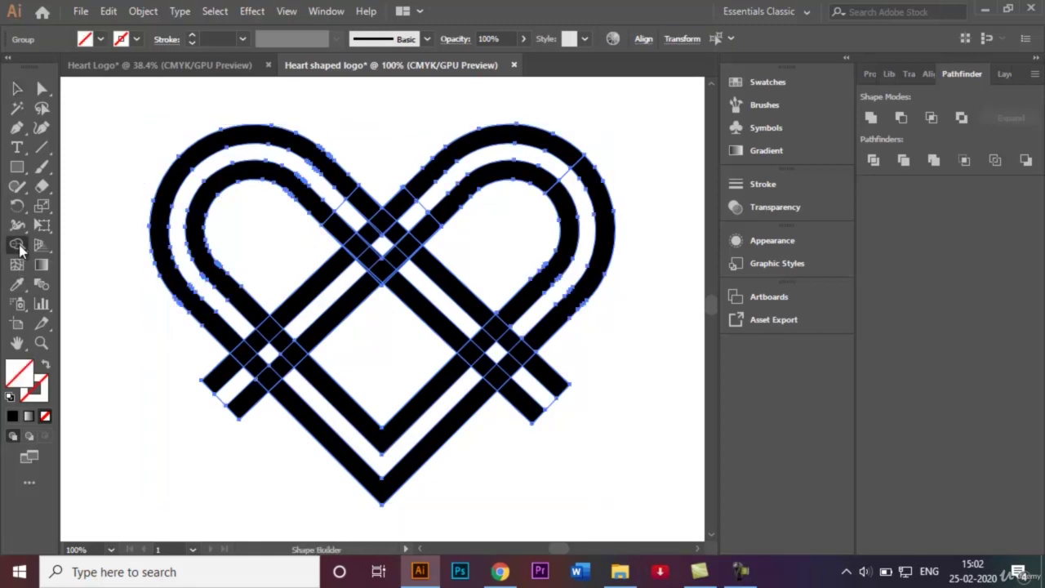
{"action": "left_click", "coordinate": [261, 345], "text": "alt"}
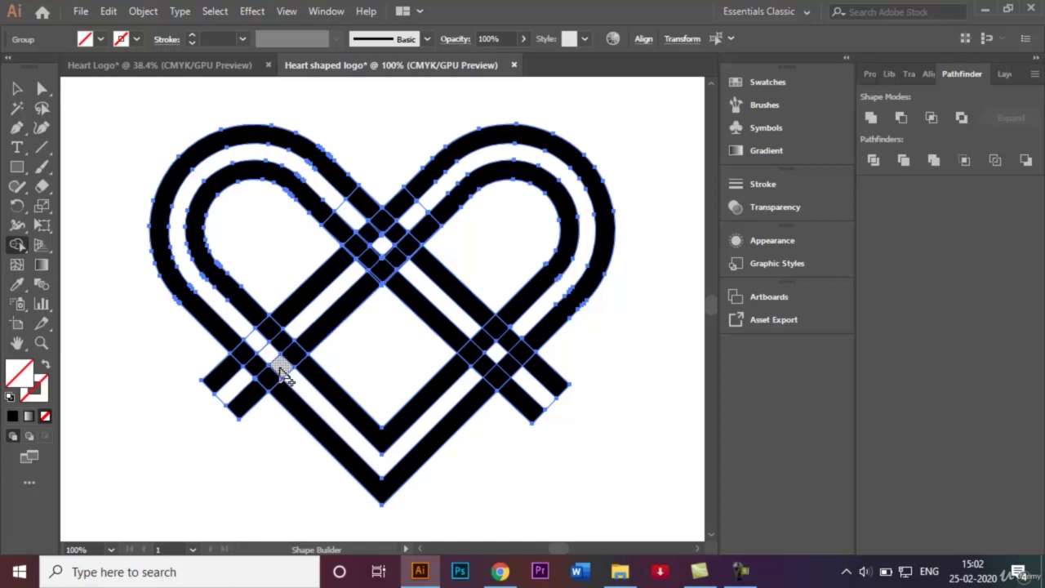
{"action": "left_click_drag", "start_coordinate": [308, 392], "coordinate": [229, 329]}
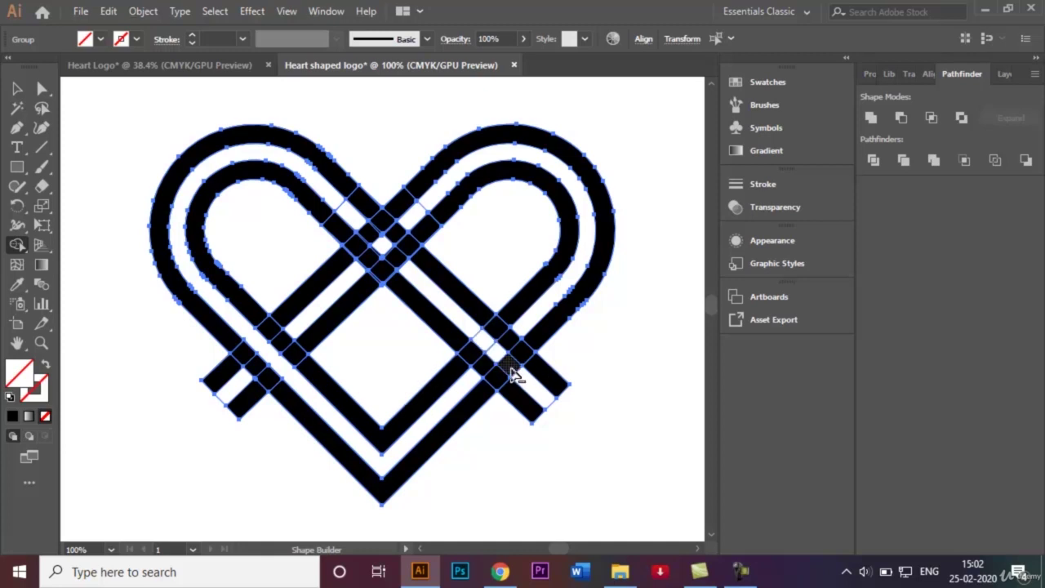
{"action": "left_click_drag", "start_coordinate": [533, 391], "coordinate": [452, 320]}
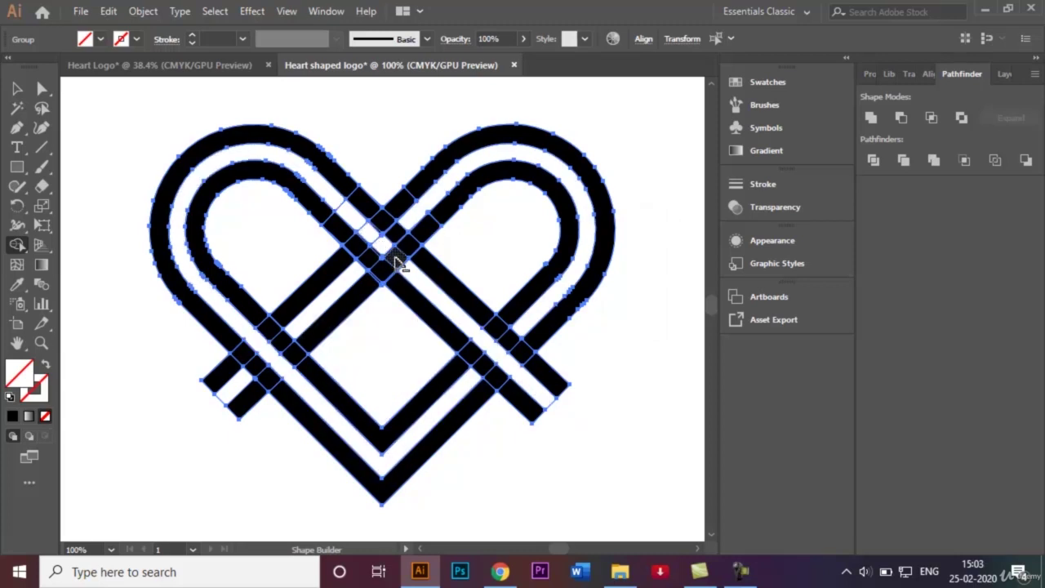
{"action": "left_click_drag", "start_coordinate": [405, 263], "coordinate": [325, 196]}
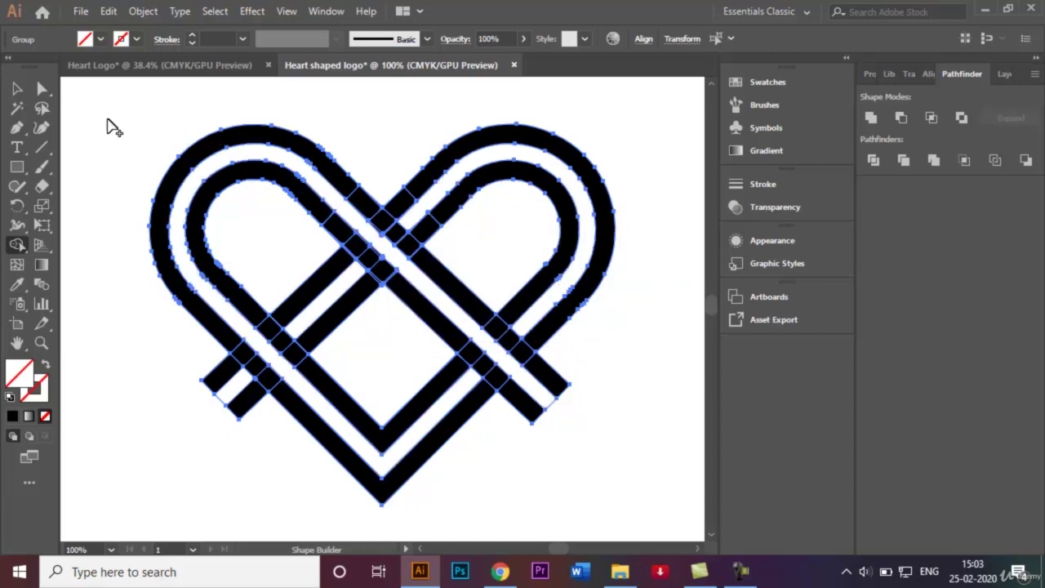
{"action": "left_click_drag", "start_coordinate": [340, 190], "coordinate": [411, 254]}
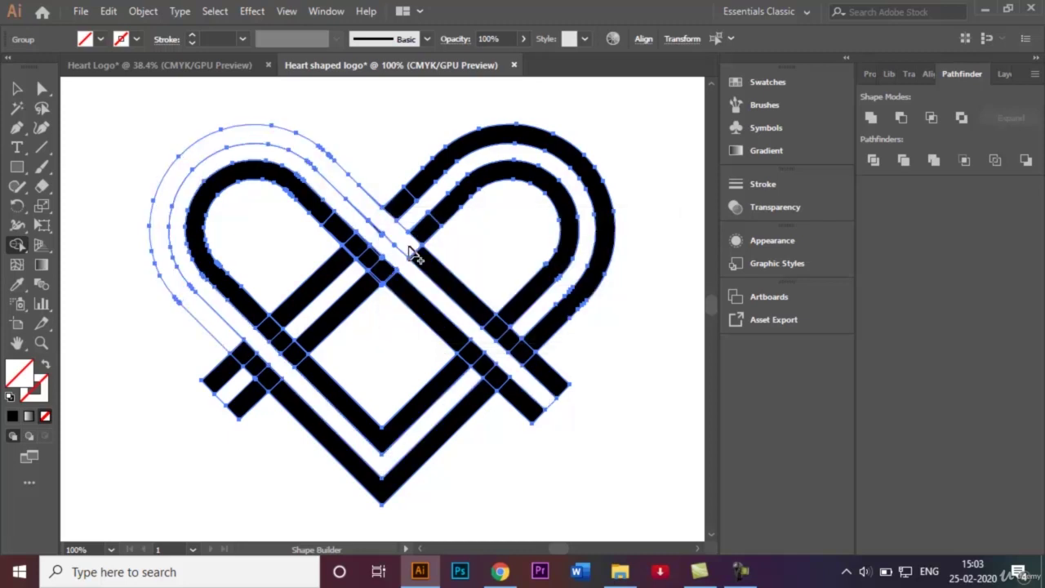
{"action": "key", "text": "ctrl+z"}
{"action": "left_click", "coordinate": [18, 87]}
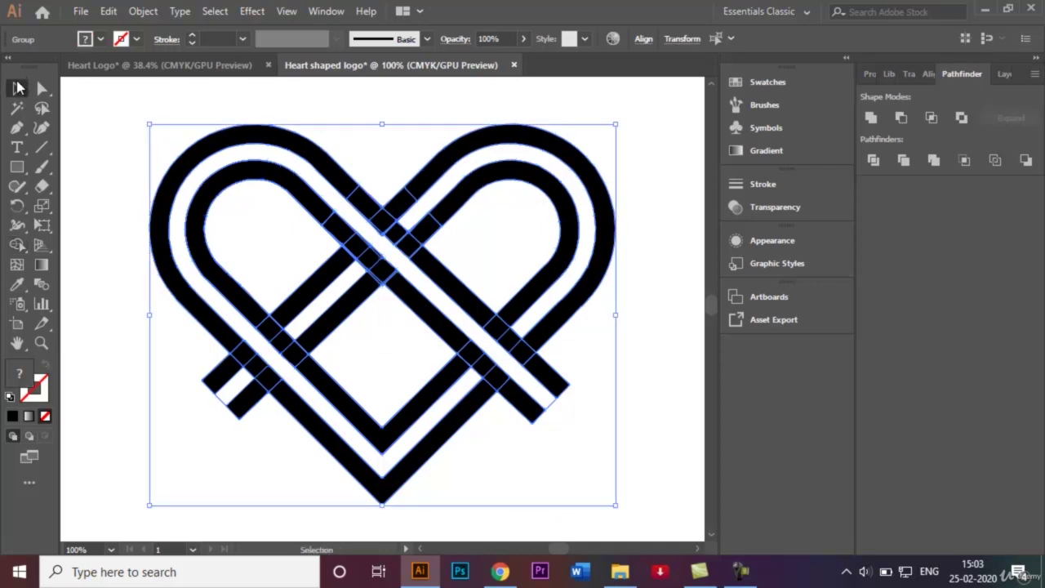
{"action": "left_click", "coordinate": [82, 142]}
Step: Apply a Multiply Drop Shadow to the whole heart artwork with 45% opacity, 7 px X and Y offsets and 5 px blur
{"action": "left_click_drag", "start_coordinate": [78, 98], "coordinate": [553, 532]}
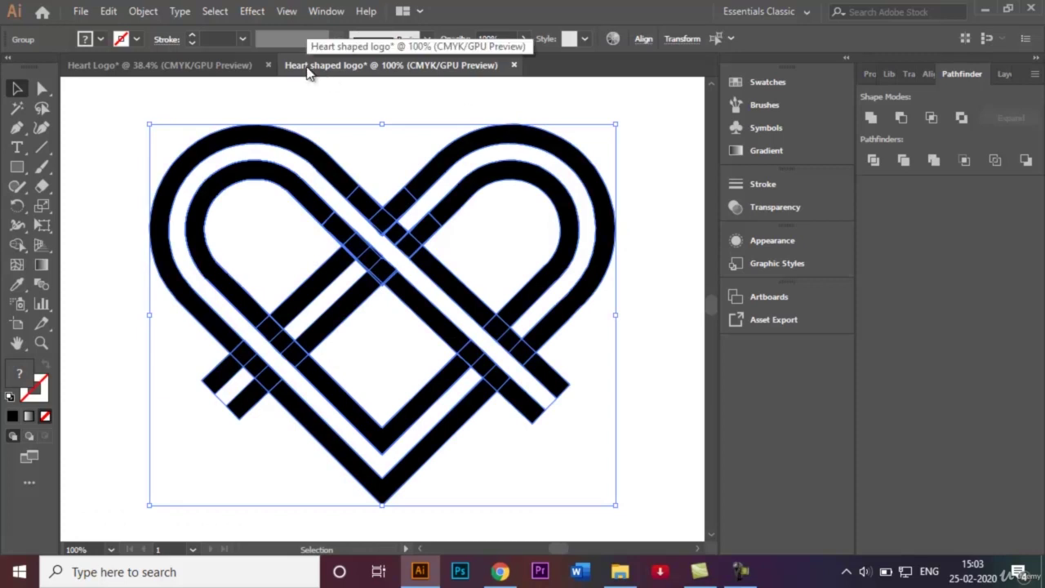
{"action": "left_click", "coordinate": [204, 65]}
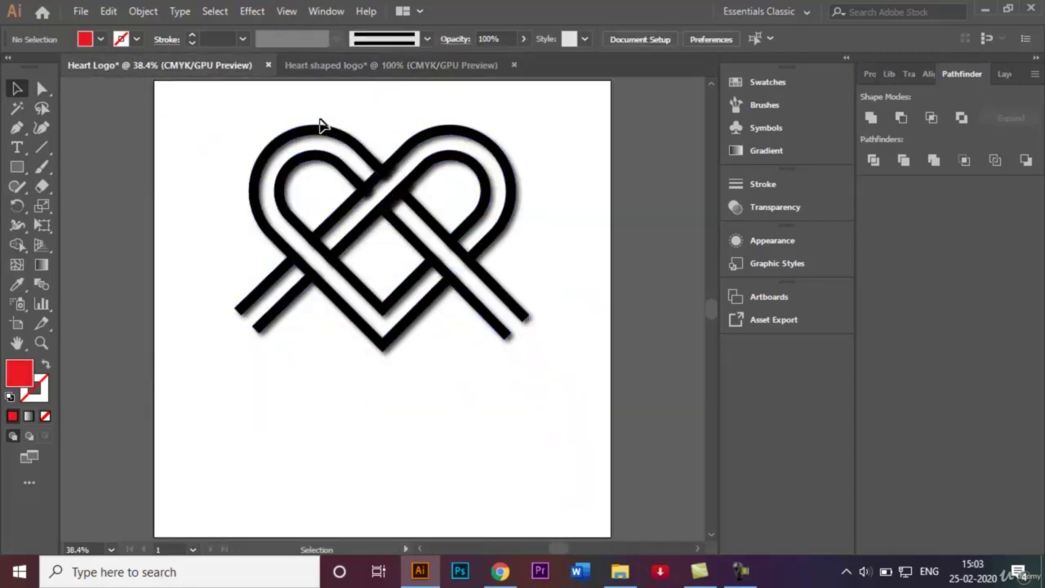
{"action": "left_click", "coordinate": [341, 69]}
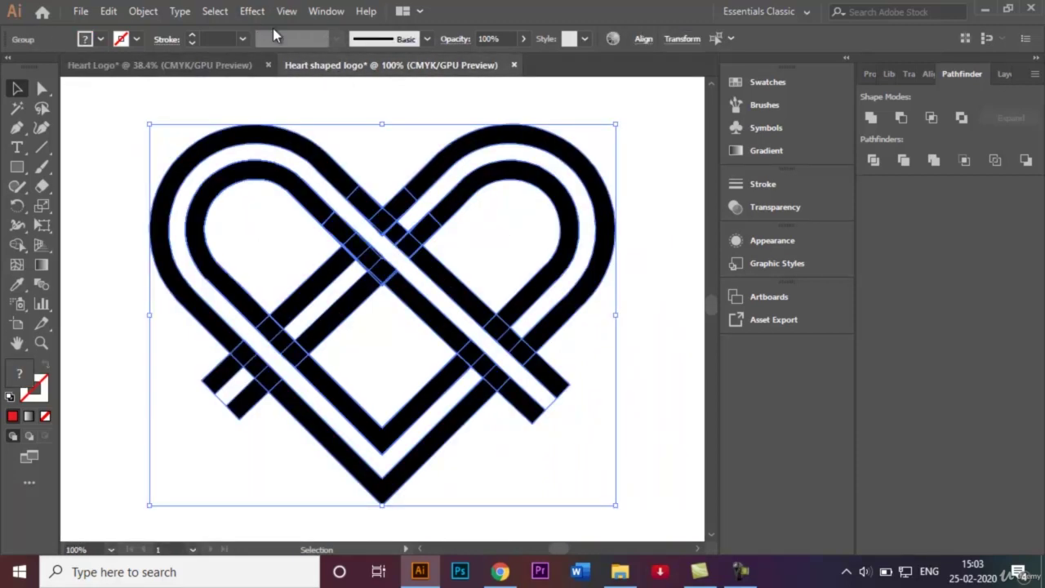
{"action": "left_click", "coordinate": [250, 12]}
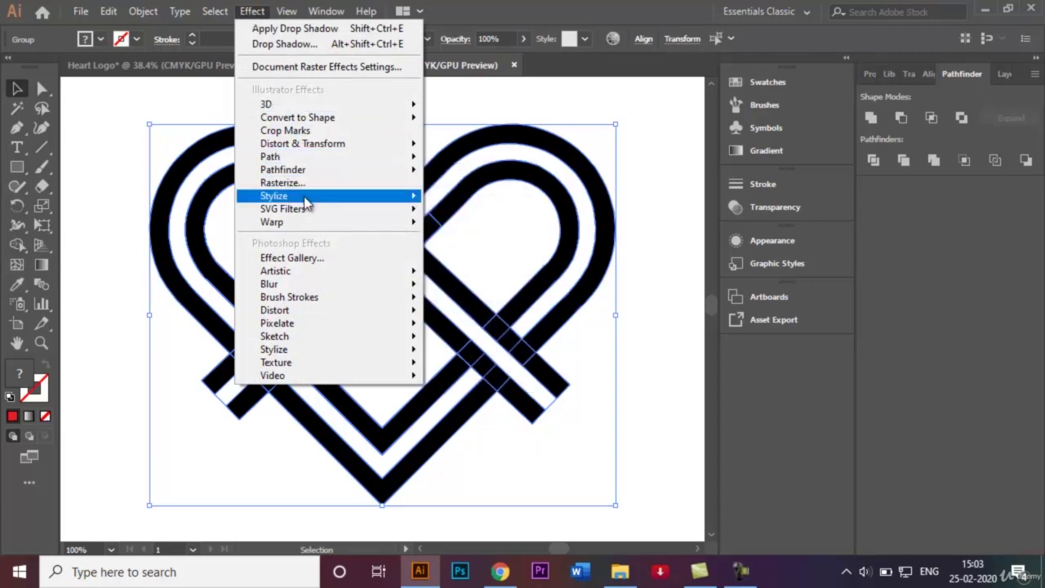
{"action": "mouse_move", "coordinate": [306, 199]}
{"action": "left_click", "coordinate": [486, 201]}
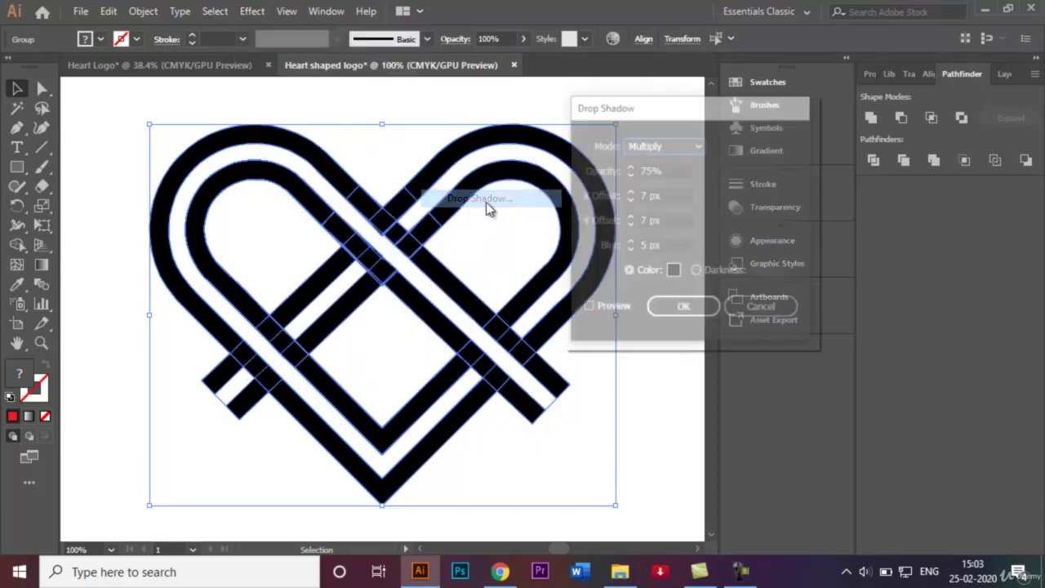
{"action": "left_click_drag", "start_coordinate": [679, 117], "coordinate": [824, 112]}
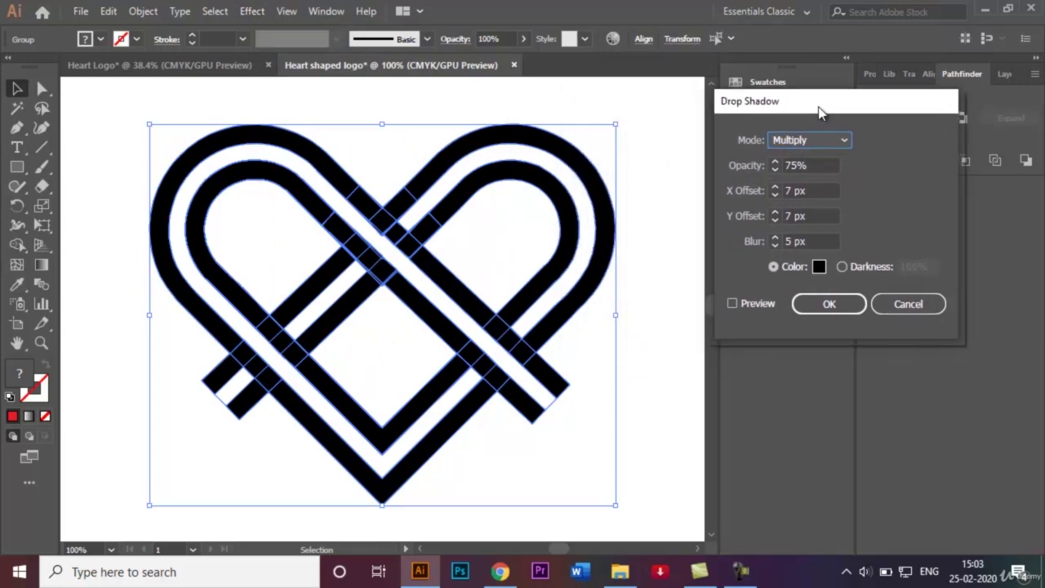
{"action": "left_click", "coordinate": [790, 165]}
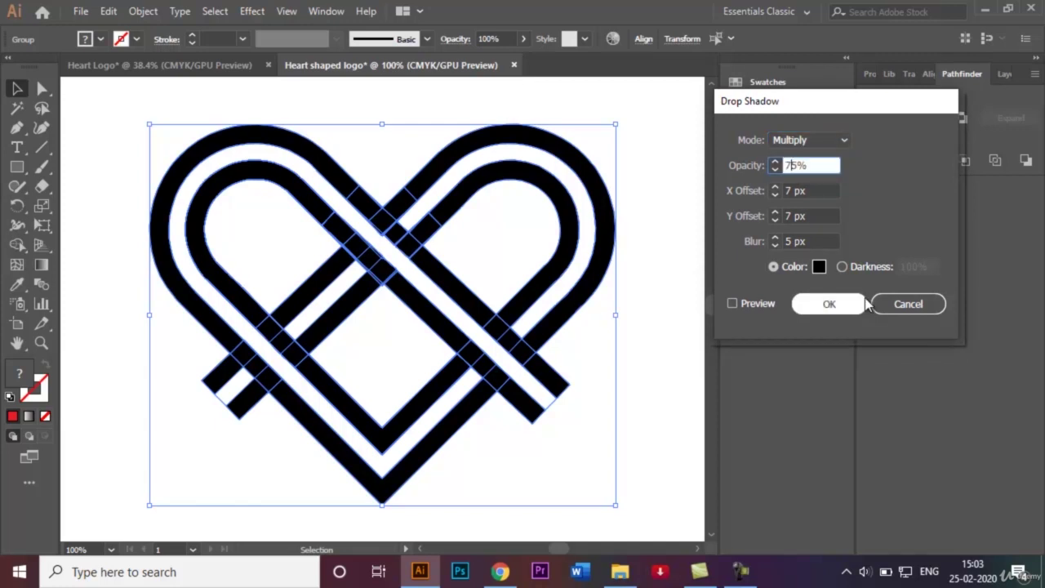
{"action": "key", "text": "BackSpace"}
{"action": "type", "text": "4"}
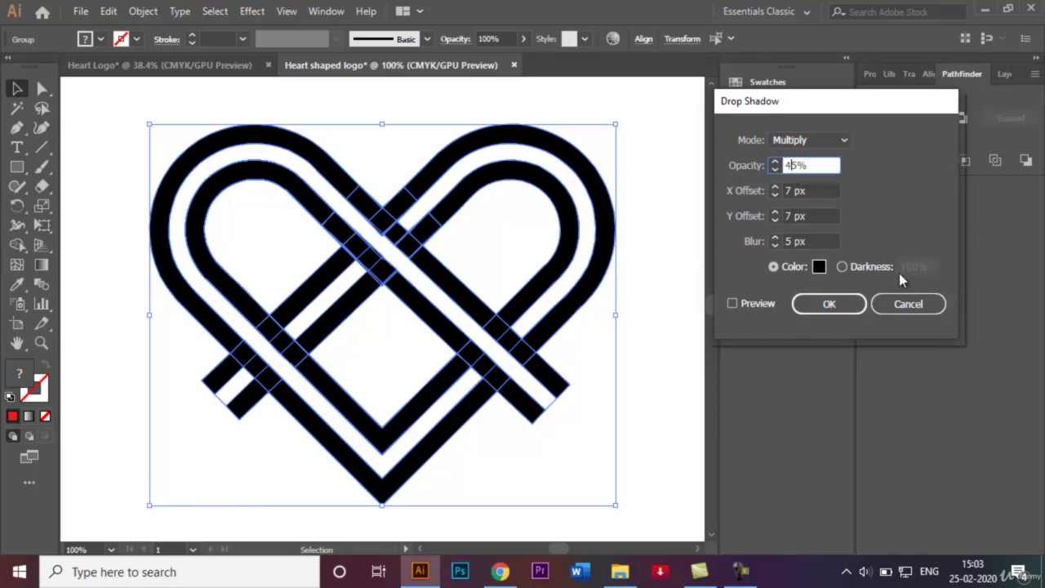
{"action": "left_click", "coordinate": [731, 303]}
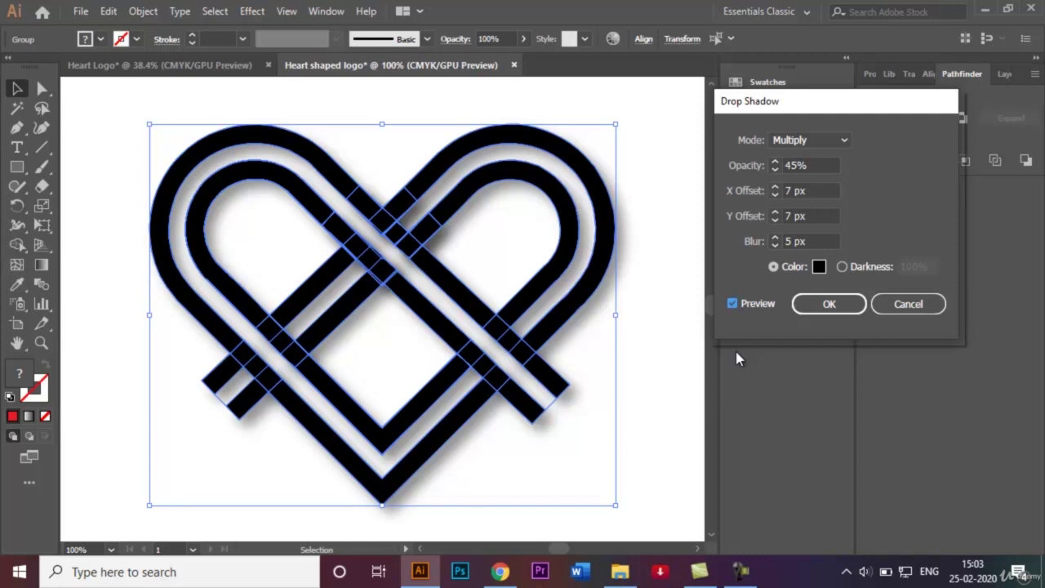
{"action": "left_click", "coordinate": [847, 304]}
{"action": "left_click", "coordinate": [666, 239]}
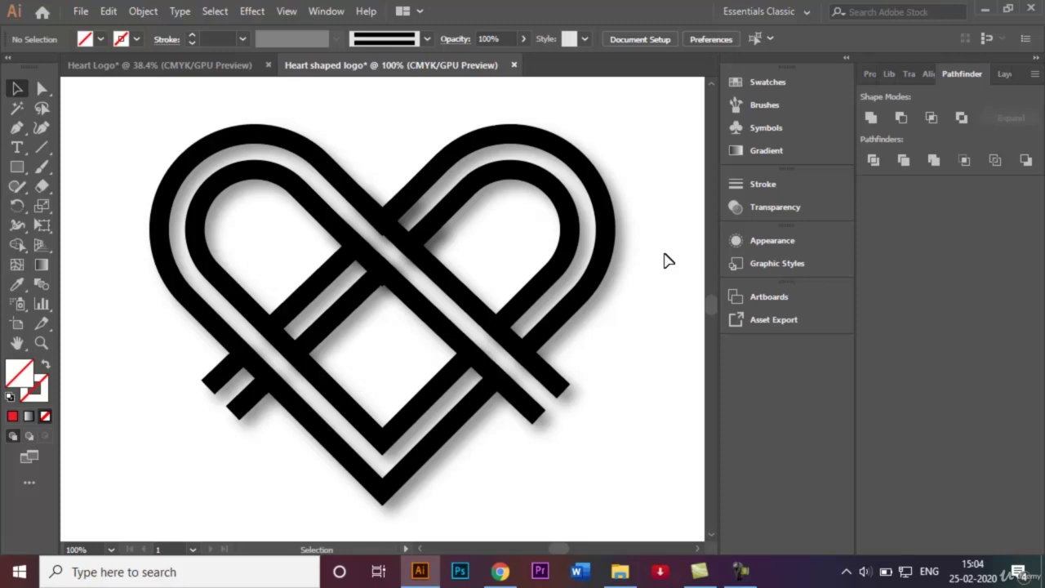
Step: Save the document as Heart shaped logo.ai in the Logos folder, using the Illustrator CC version and the default options
{"action": "left_click", "coordinate": [80, 11]}
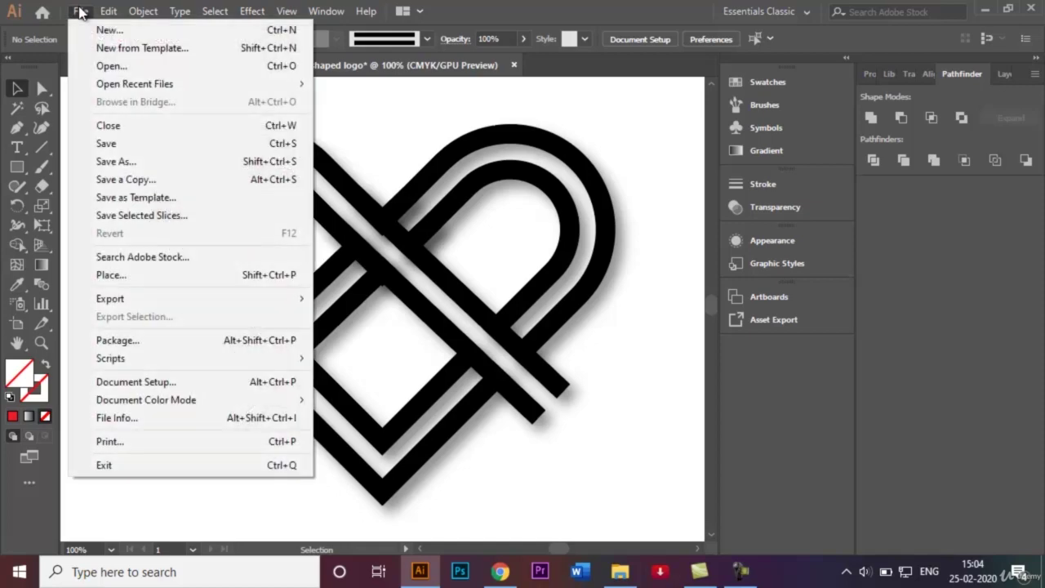
{"action": "left_click", "coordinate": [152, 165]}
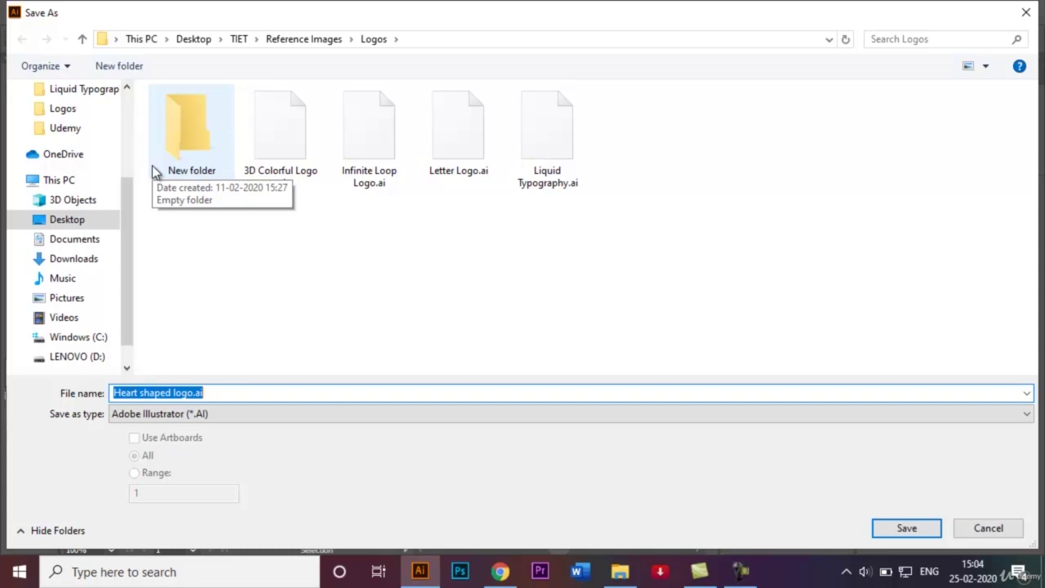
{"action": "left_click", "coordinate": [912, 529]}
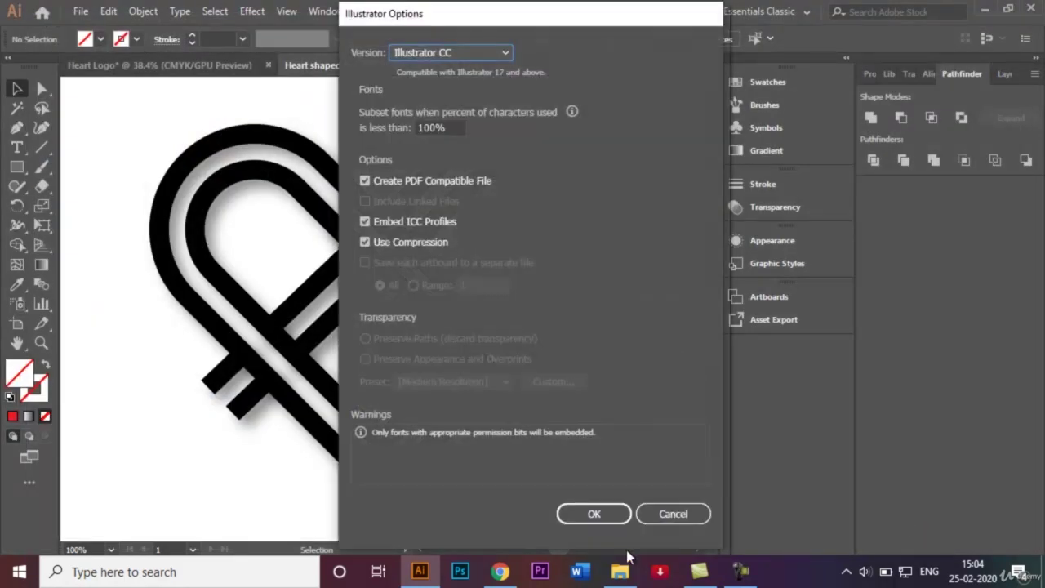
{"action": "left_click", "coordinate": [595, 513]}
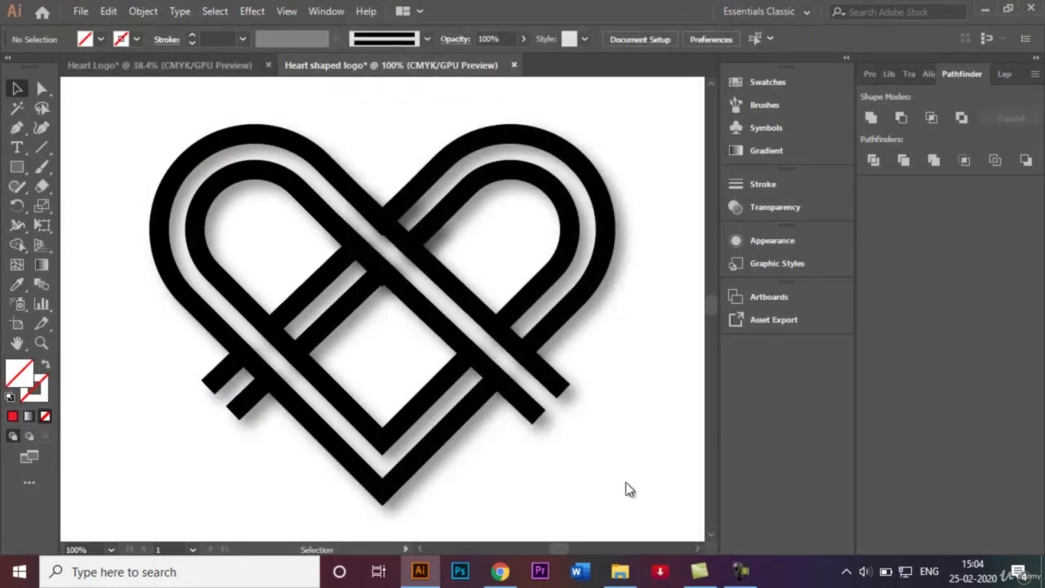